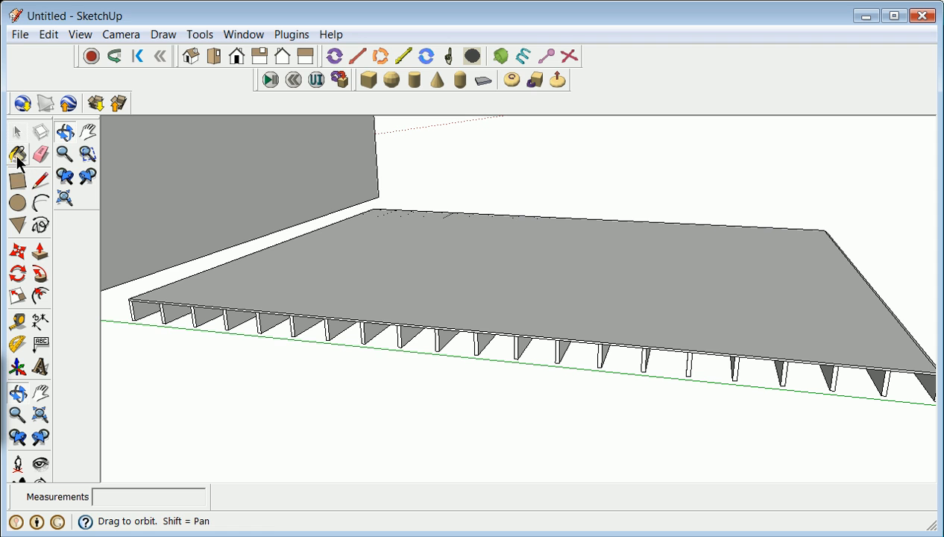
- Copy the thin sheet lying on the joists straight up by 3/4", stacking the copy on the original
left_click(21, 132)
left_click(385, 328)
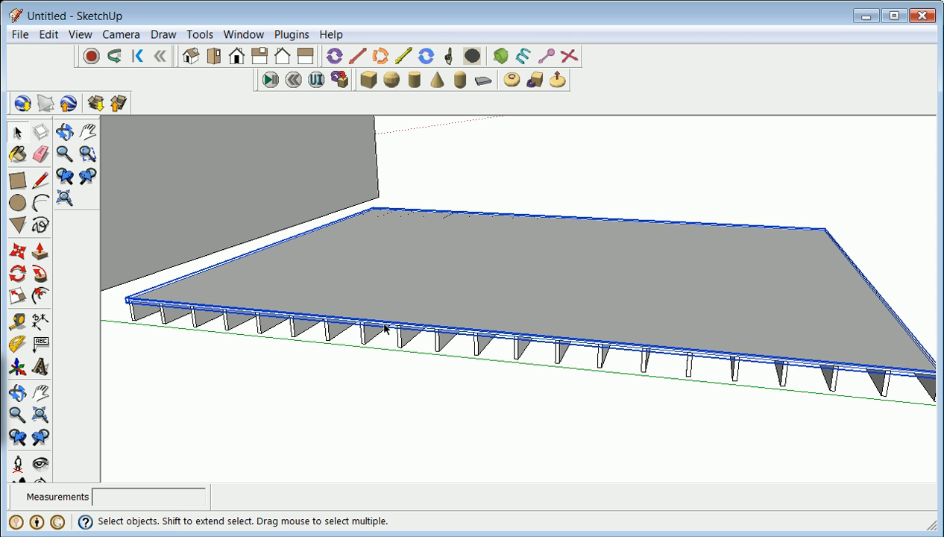
scroll(34, 261, "up", 3)
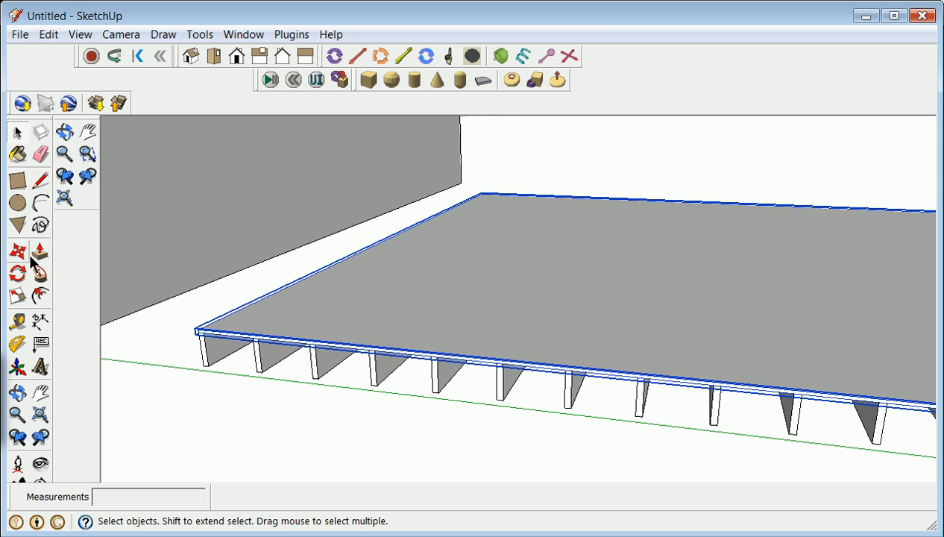
left_click(24, 255)
scroll(97, 293, "up", 5)
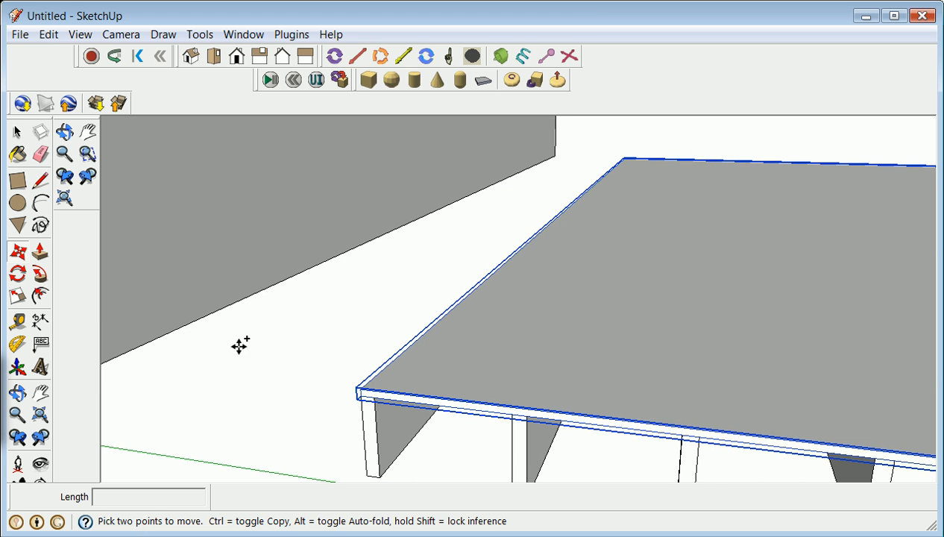
scroll(362, 393, "up", 2)
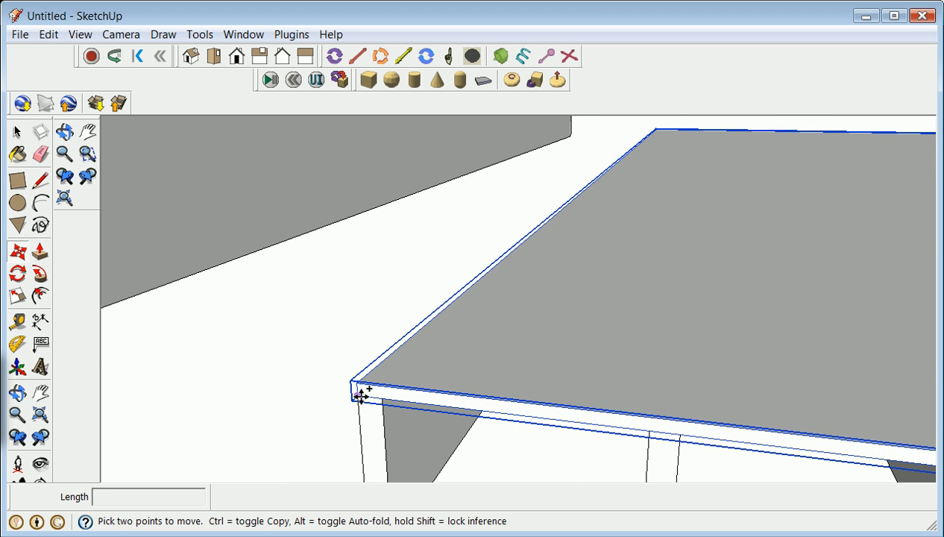
left_click(361, 394)
key("ctrl")
left_click(357, 381)
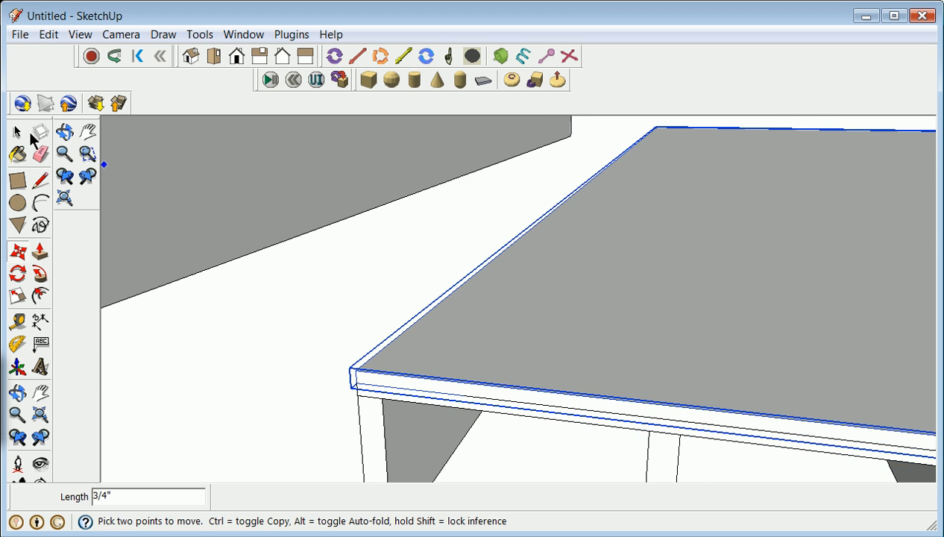
- Scale the upper sheet by a factor of 2 along the blue axis, keeping its underside in place
scroll(173, 191, "down", 4)
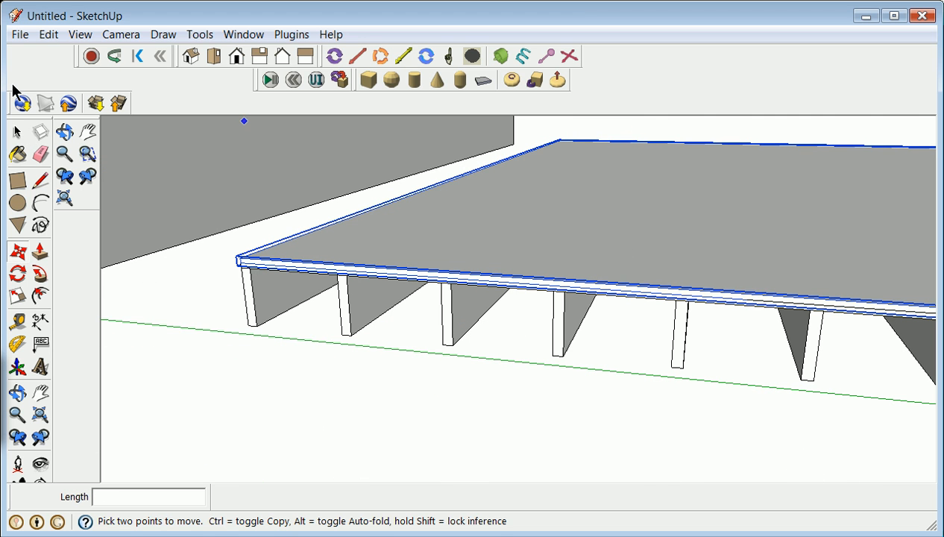
left_click(18, 130)
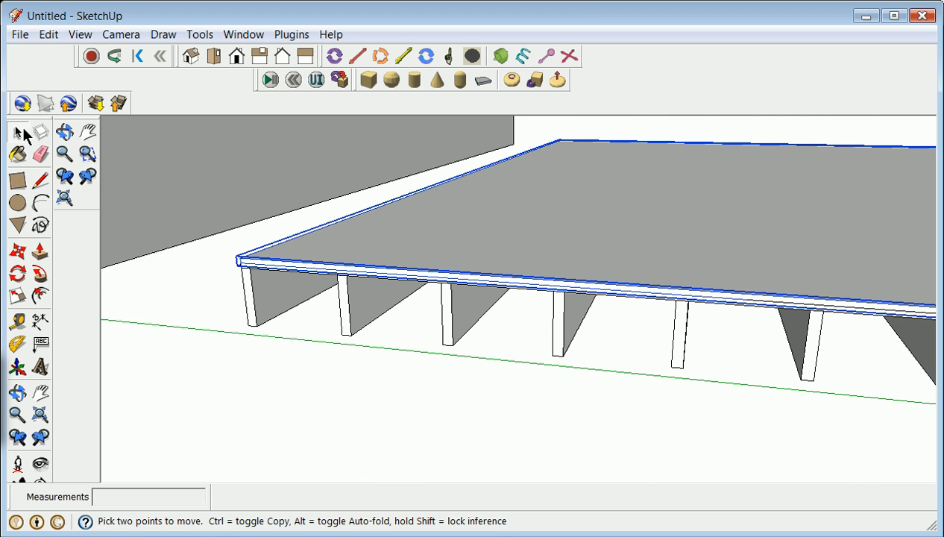
left_click(418, 401)
left_click(579, 260)
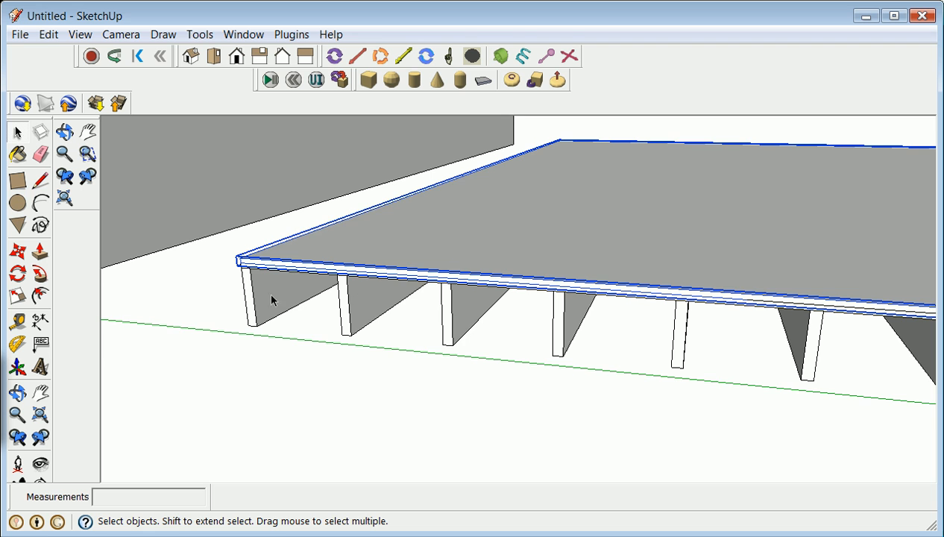
scroll(253, 290, "up", 2)
left_click(18, 296)
scroll(332, 299, "down", 3)
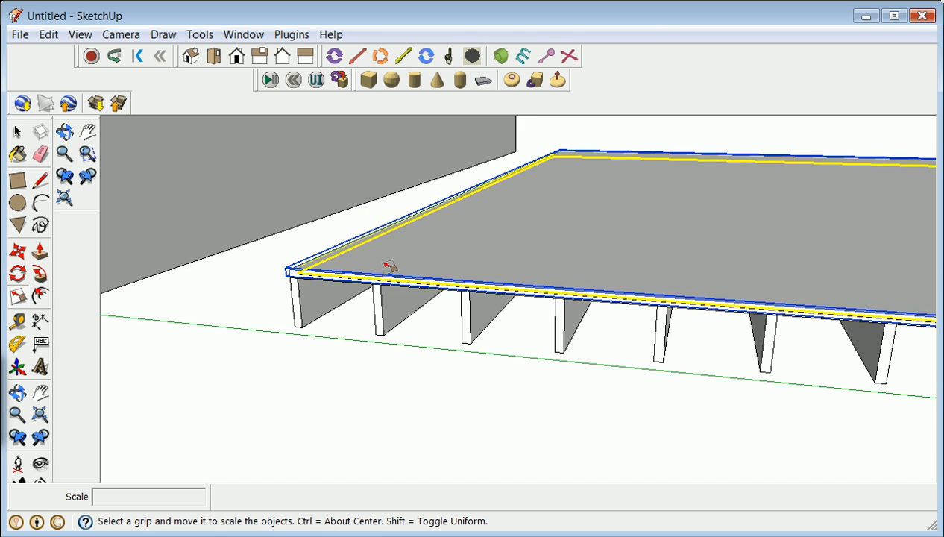
scroll(394, 269, "down", 2)
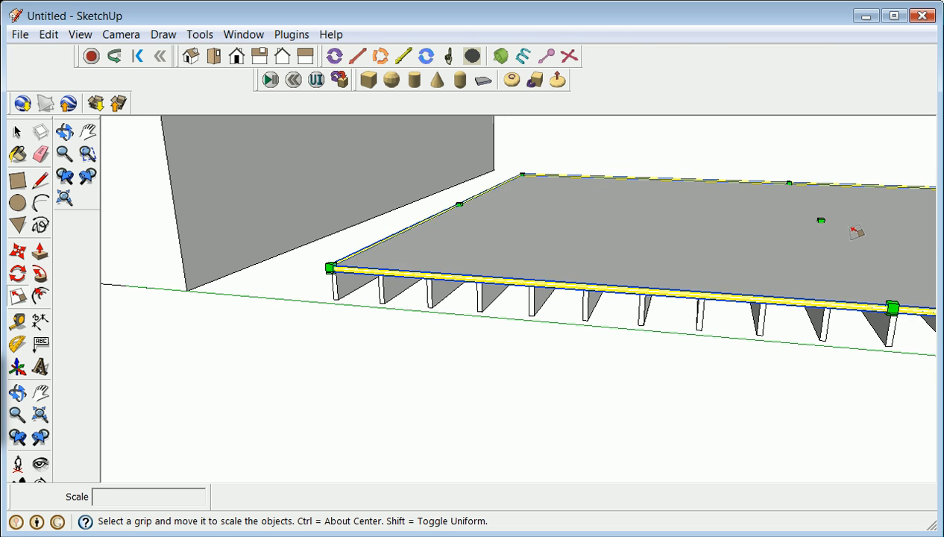
left_click_drag(821, 220, 824, 190)
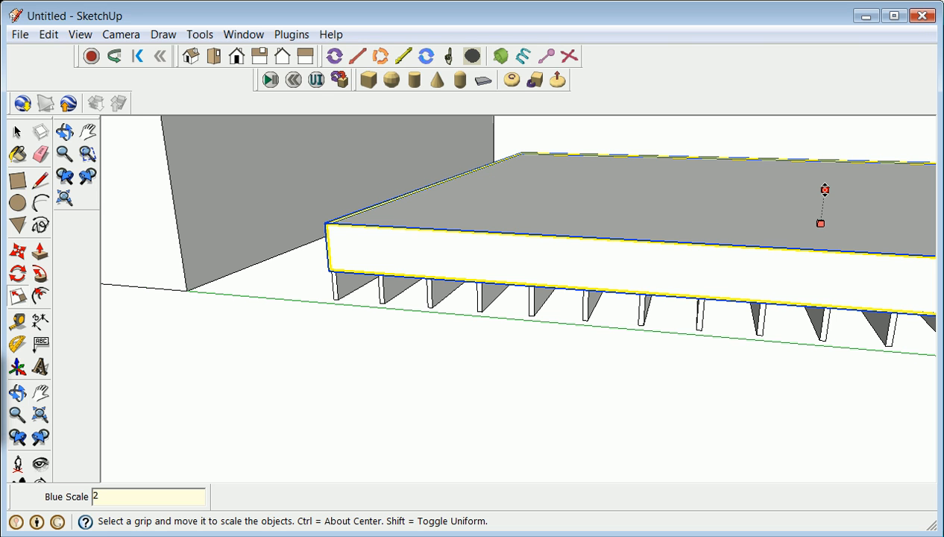
key("Return")
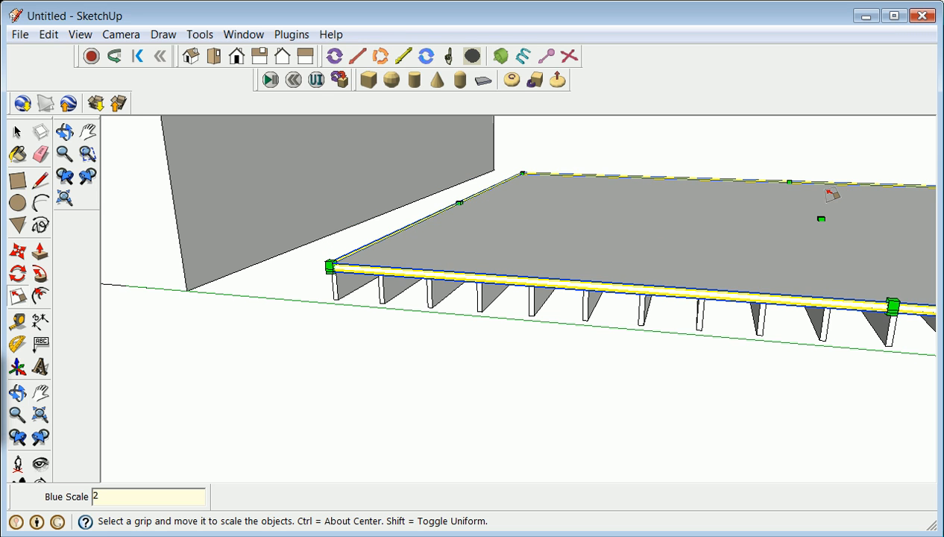
left_click(20, 132)
left_click(523, 342)
- Examine the stacked sheets and the joists beneath them, selecting the layers one after another
scroll(556, 298, "up", 7)
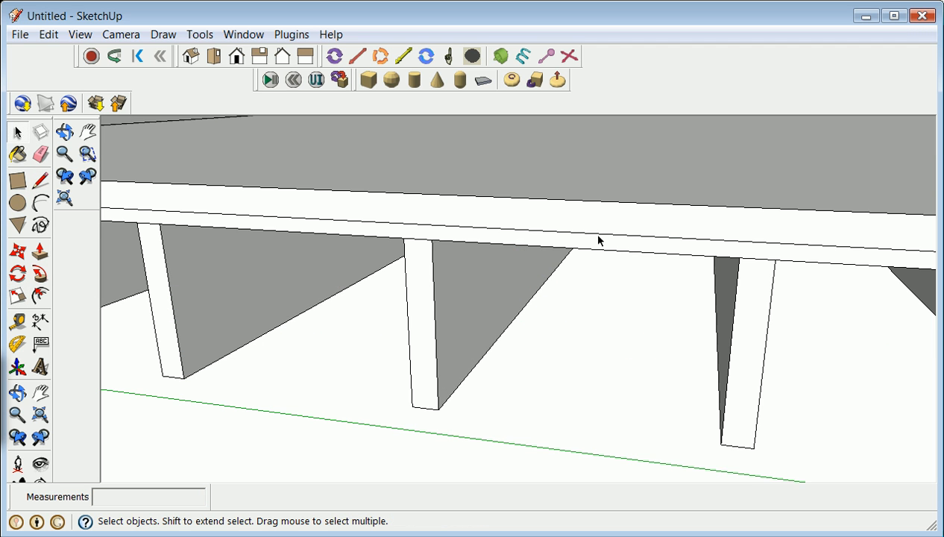
scroll(586, 235, "down", 8)
left_click(567, 239)
scroll(568, 239, "up", 3)
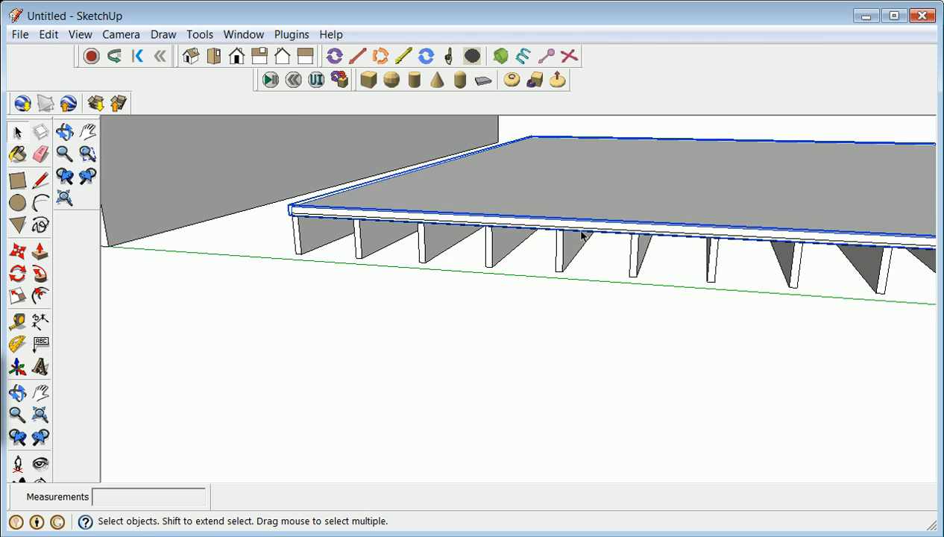
left_click(568, 237)
left_click(563, 261)
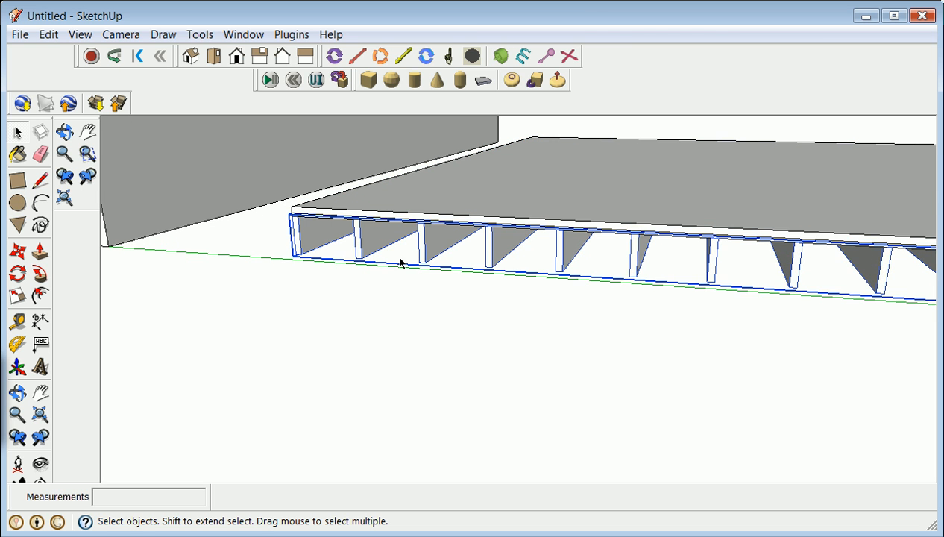
scroll(167, 305, "down", 6)
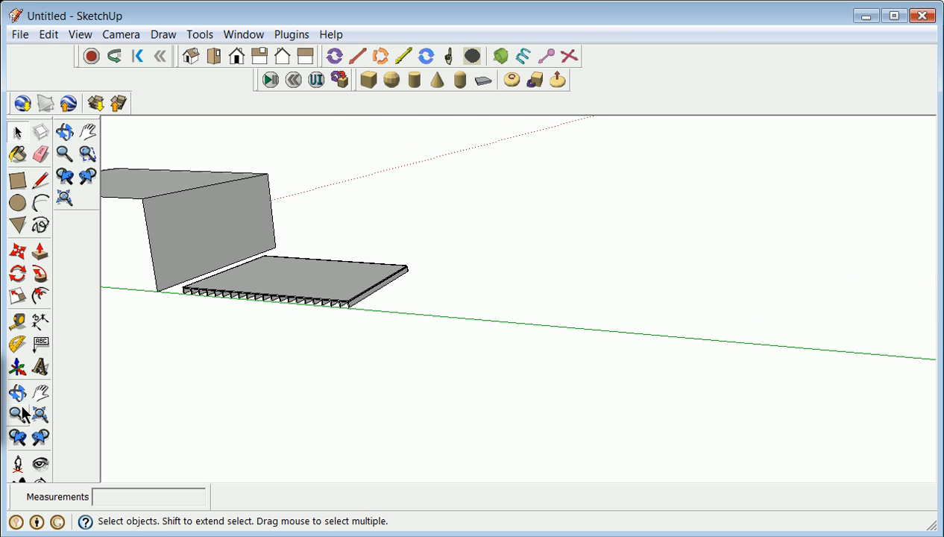
- Create a vertical protractor guide at 90 degrees to the lower sheet's front edge, centred between two joists
left_click(18, 393)
left_click_drag(293, 348, 426, 332)
scroll(274, 333, "up", 5)
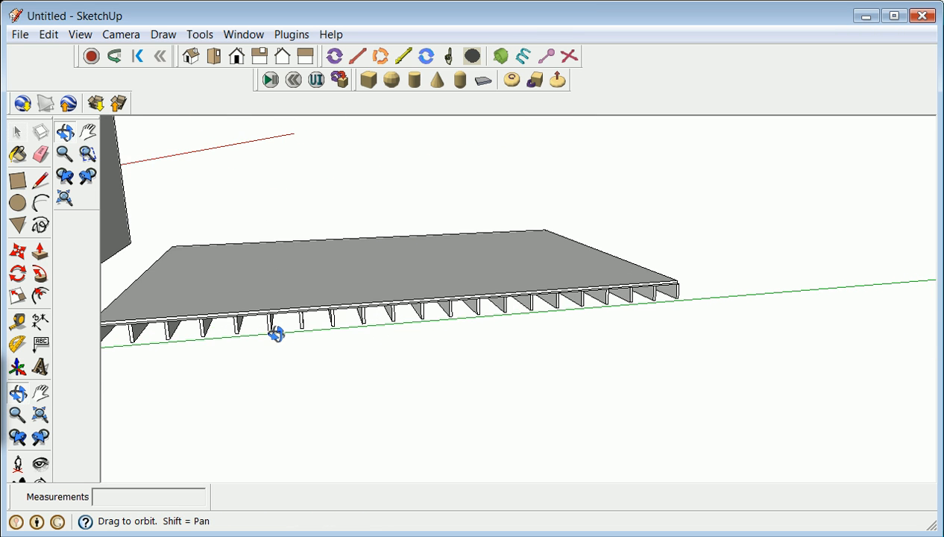
mouse_move(273, 333)
left_mouse_down()
mouse_move(380, 263)
mouse_move(459, 293)
mouse_move(290, 318)
mouse_move(261, 342)
mouse_move(261, 316)
mouse_move(276, 316)
left_mouse_up()
scroll(254, 305, "up", 5)
scroll(244, 339, "up", 2)
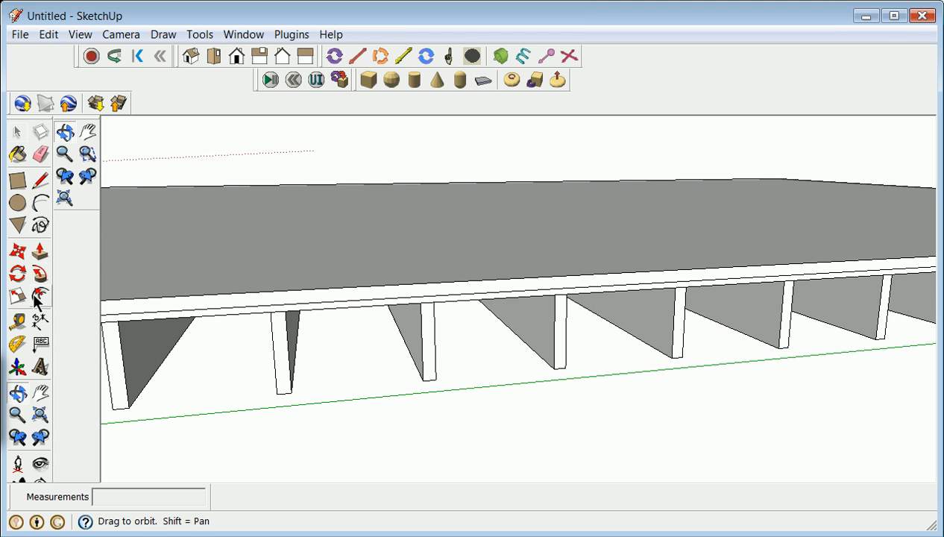
left_click(21, 344)
left_click(199, 316)
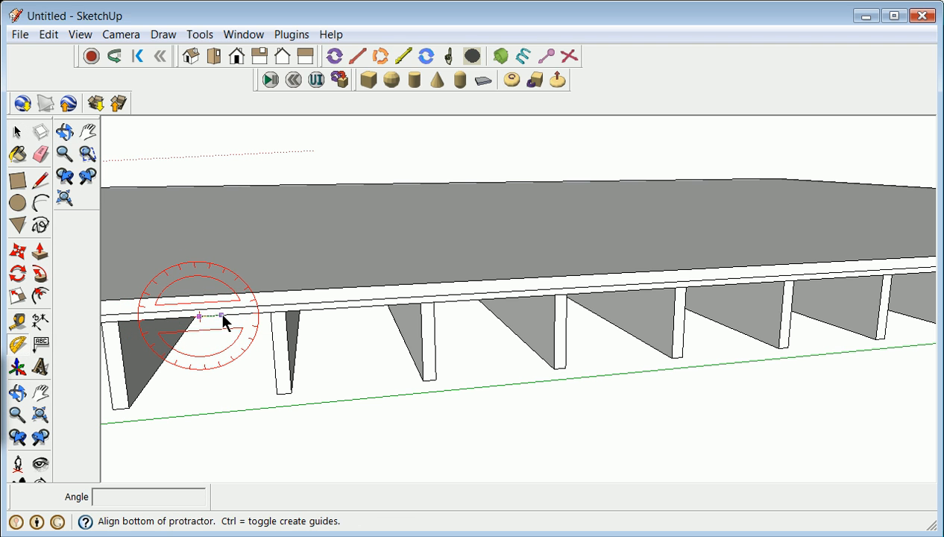
left_click(286, 311)
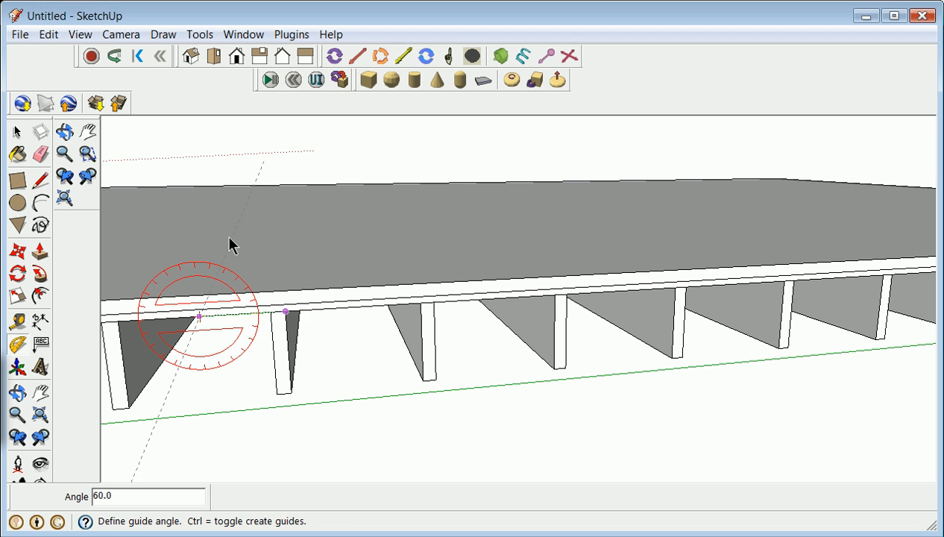
left_click(191, 213)
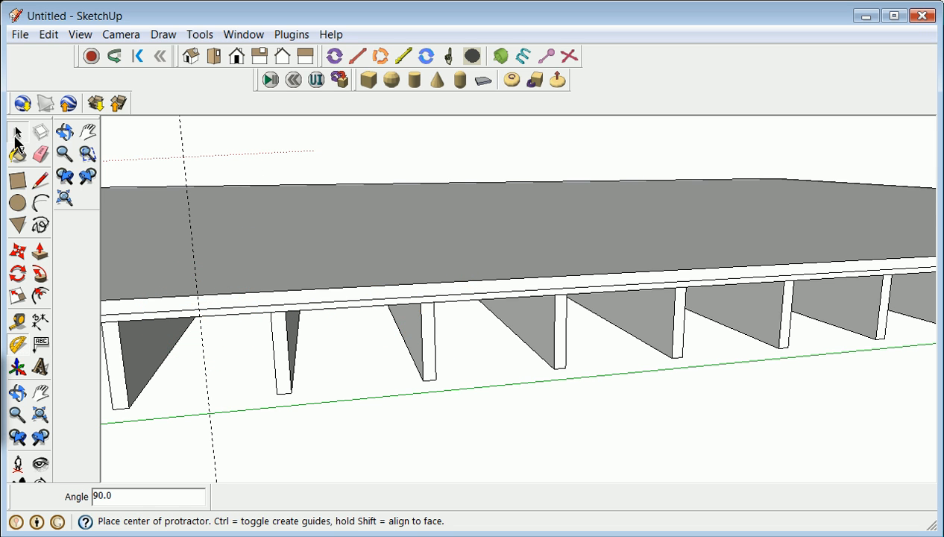
- Copy the vertical guide 1' 4" along the front edge of the deck
left_click(17, 134)
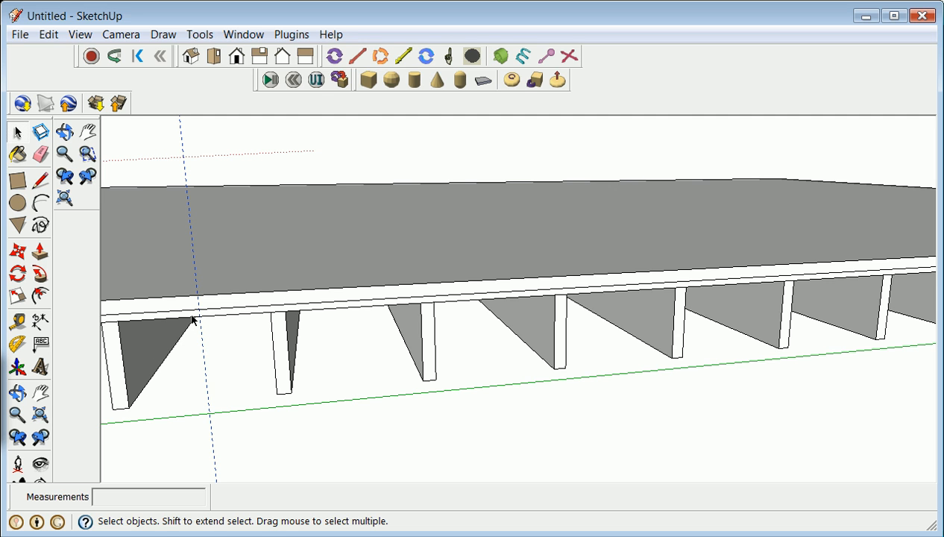
left_click(17, 251)
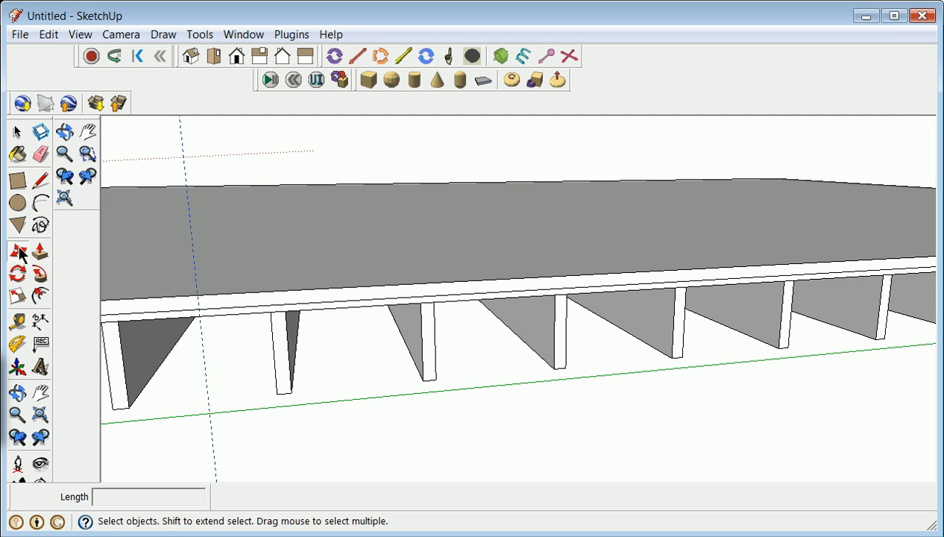
left_click(198, 301)
key("ctrl")
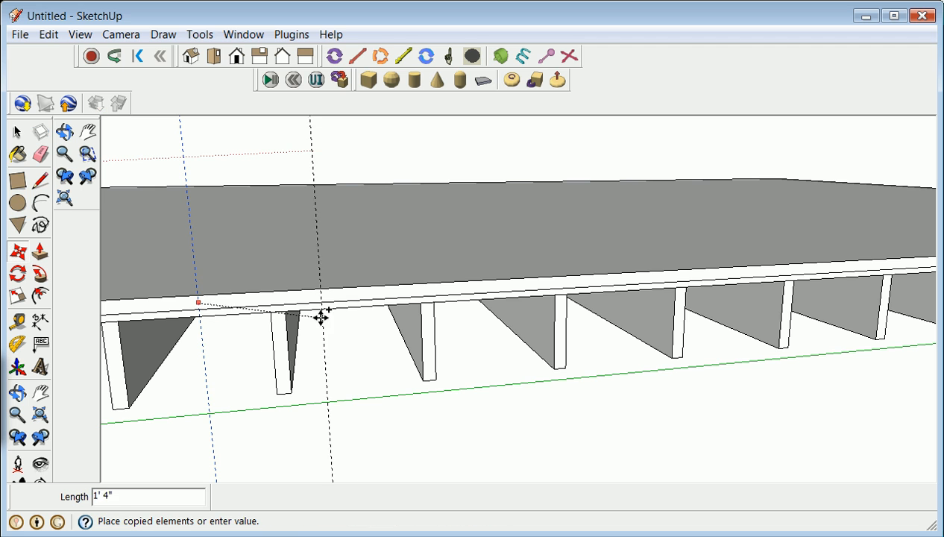
left_click(357, 295)
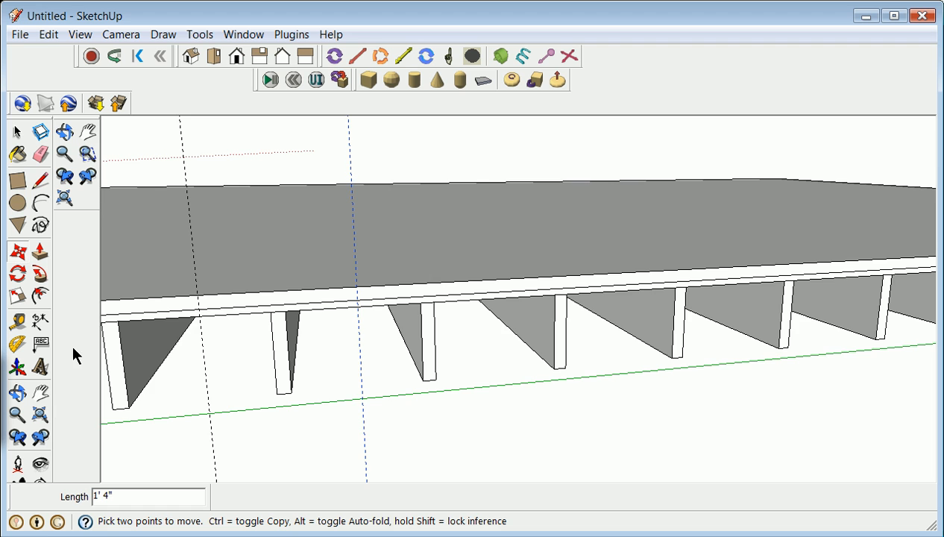
- Create a 0-degree protractor guide along the red axis across the deck, starting at the original vertical guide
scroll(103, 365, "down", 4)
left_click(18, 393)
left_click_drag(76, 396, 409, 253)
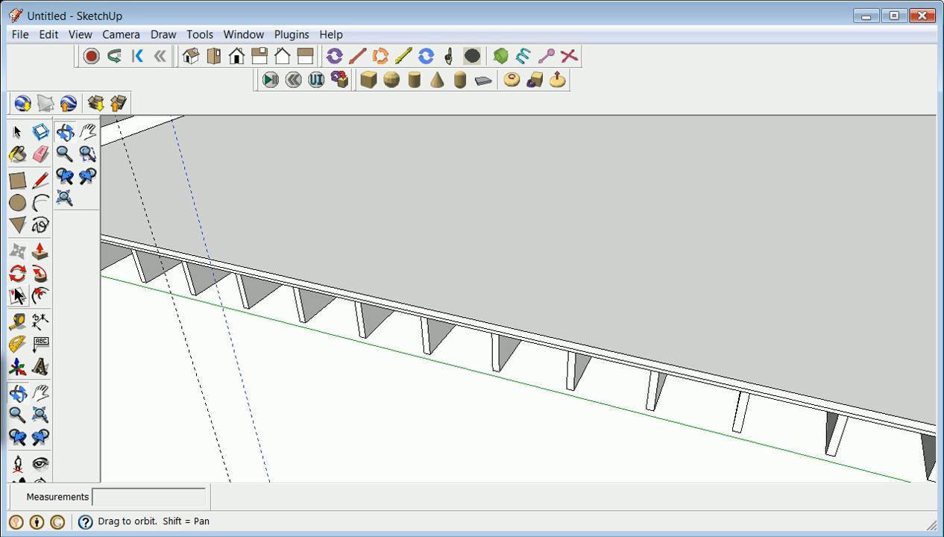
left_click(17, 344)
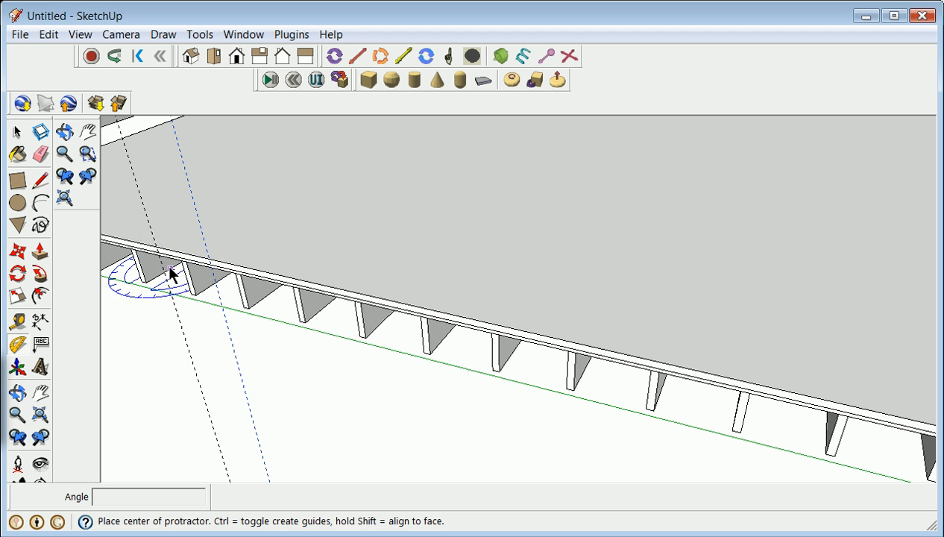
left_click(159, 249)
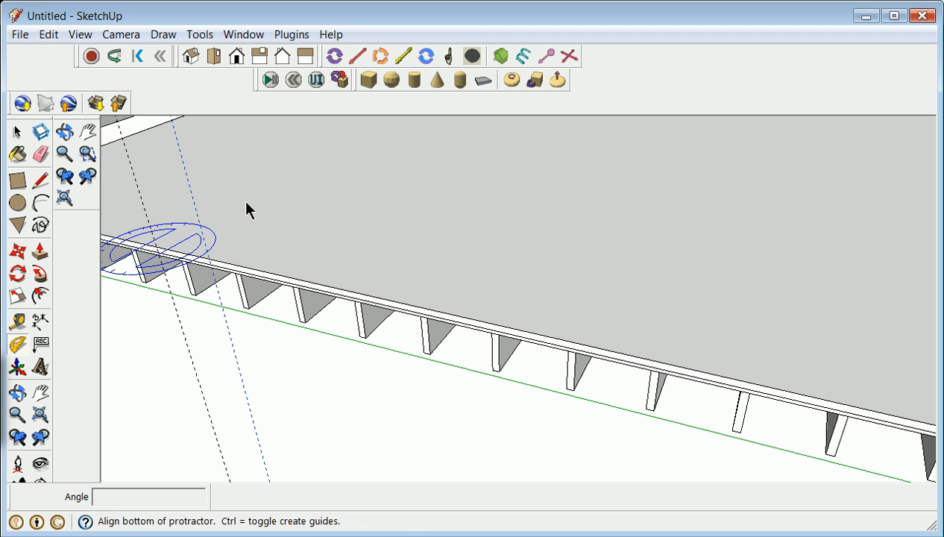
left_click(273, 184)
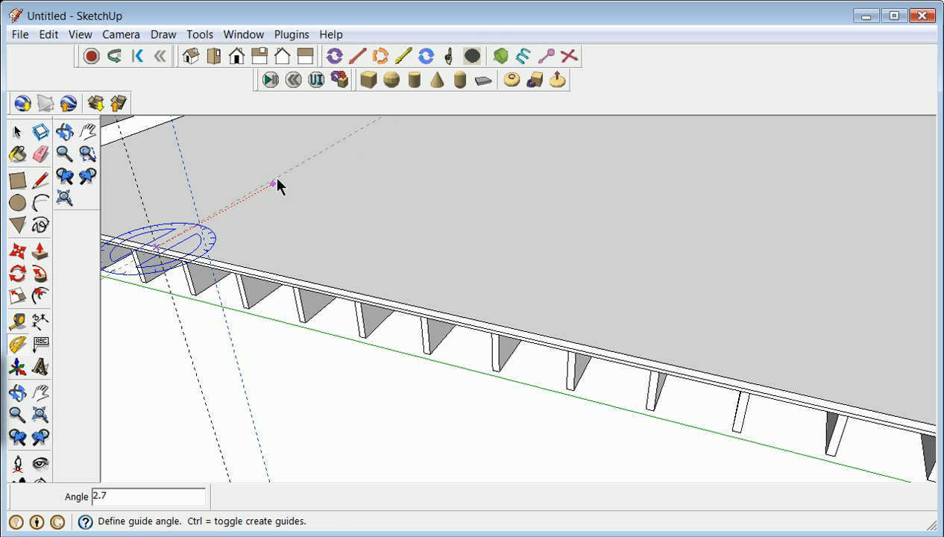
left_click(280, 189)
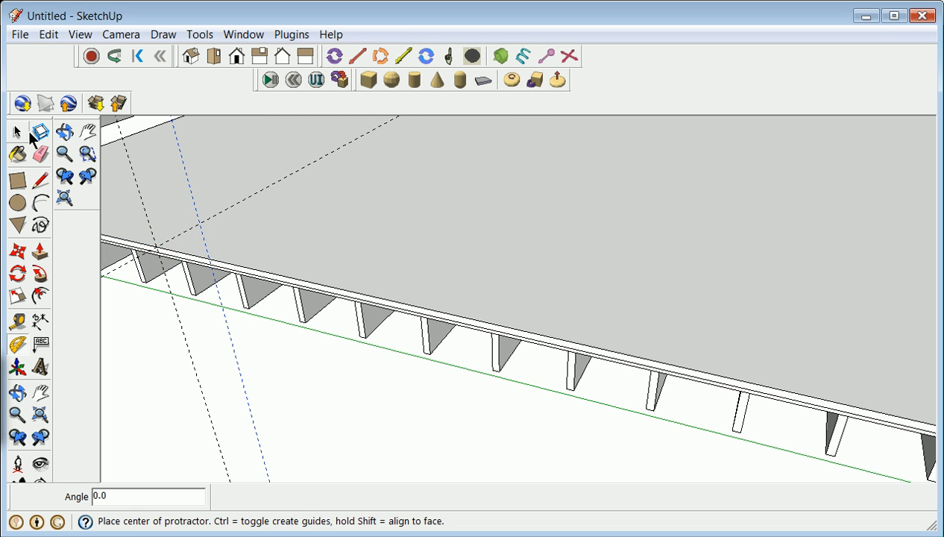
- Copy the red-axis guide 1' 4" along the front edge to the second vertical guide
left_click(22, 133)
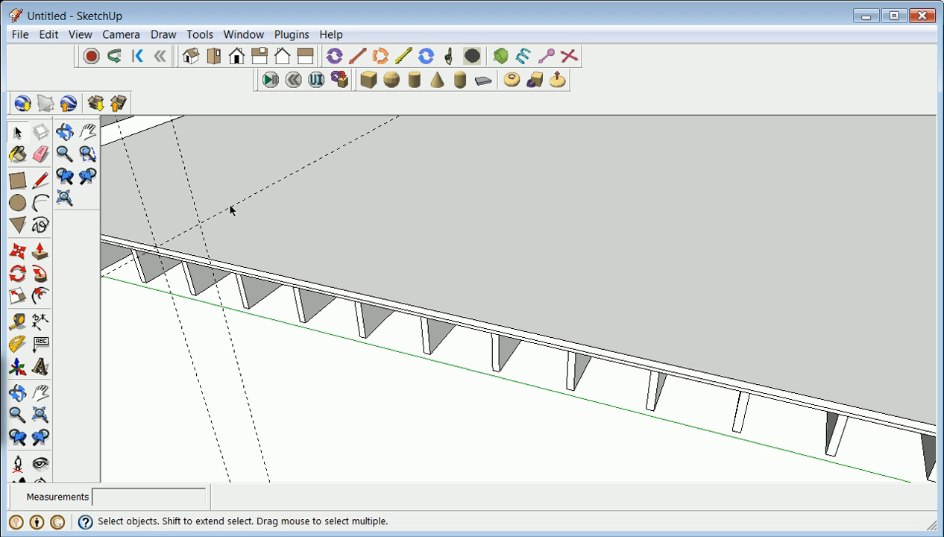
left_click(20, 255)
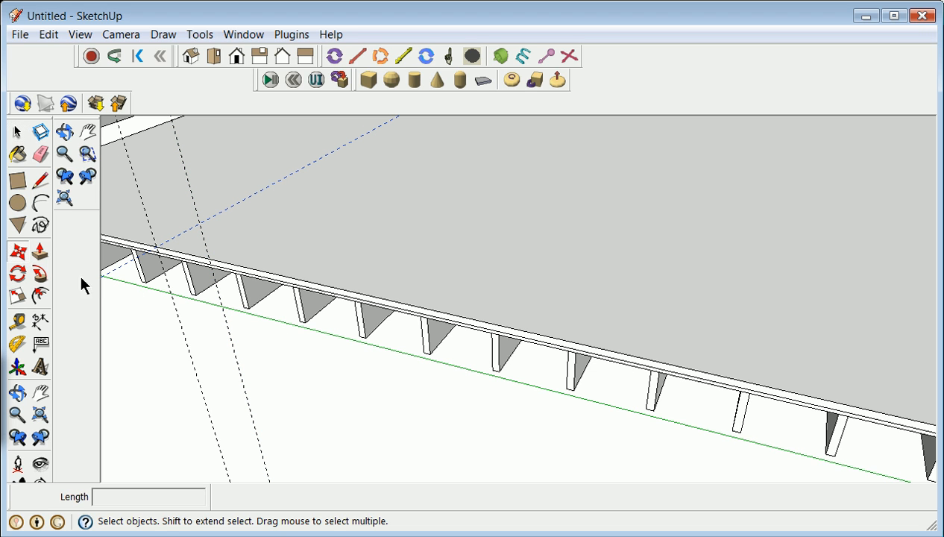
left_click(158, 249)
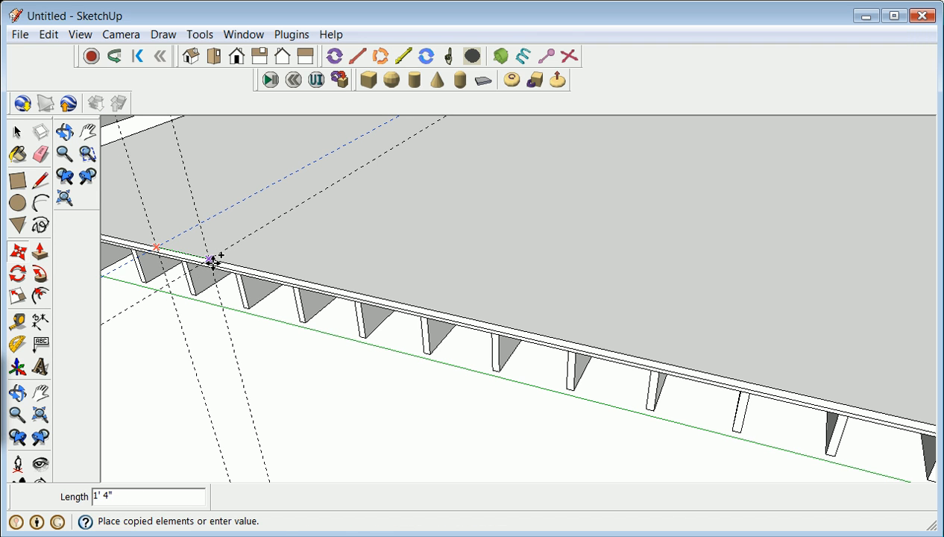
left_click(212, 262)
- Orbit to a low front view of the deck and switch the camera to parallel projection
left_click(18, 390)
left_click_drag(171, 365, 299, 327)
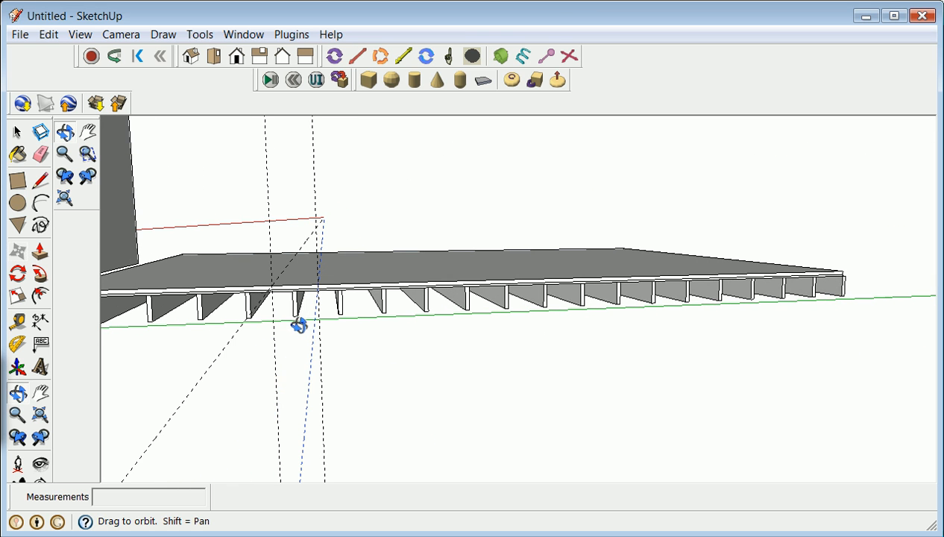
left_click(120, 34)
left_click(164, 114)
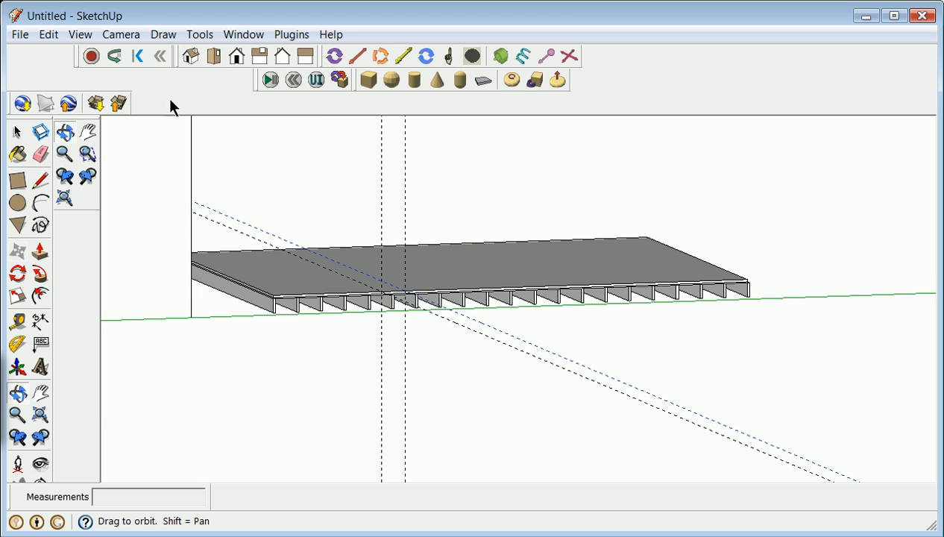
- Select all of the floor joists and layered sheets of the deck and make them into a single group
left_click_drag(265, 447, 261, 347)
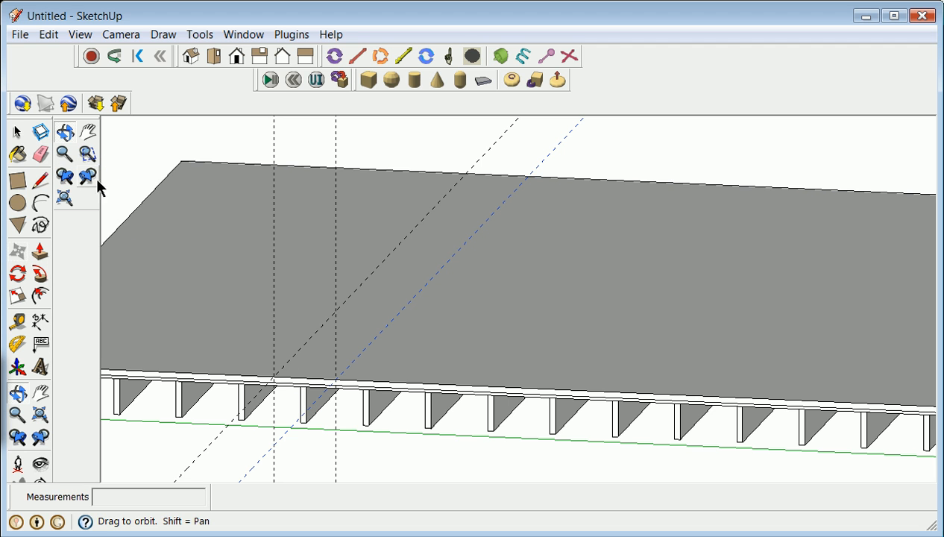
scroll(296, 189, "down", 3)
scroll(183, 214, "down", 2)
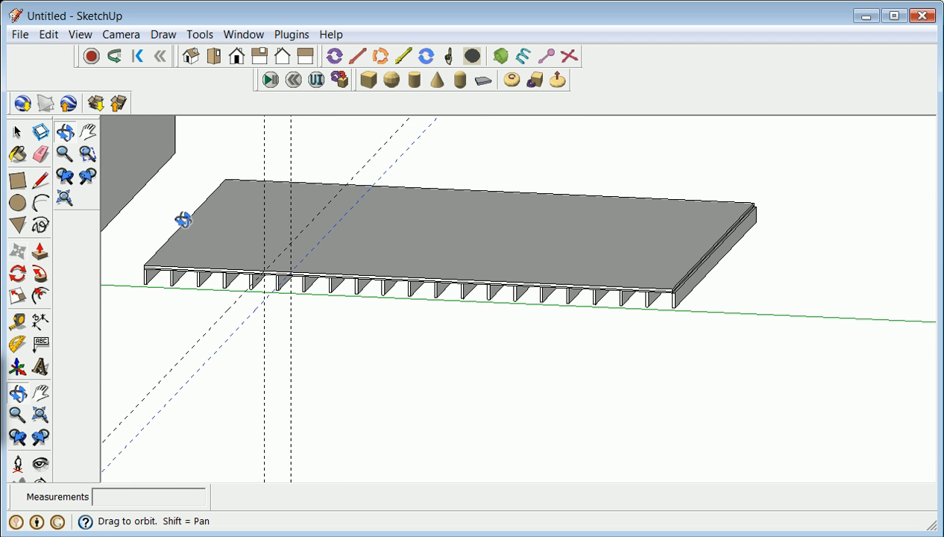
left_click(17, 132)
left_click(237, 207)
left_click_drag(125, 140, 781, 342)
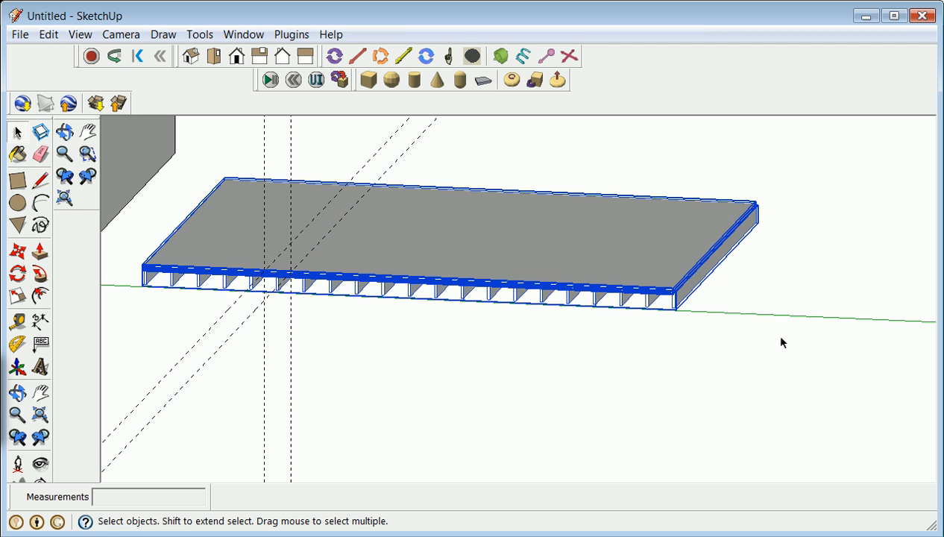
right_click(673, 278)
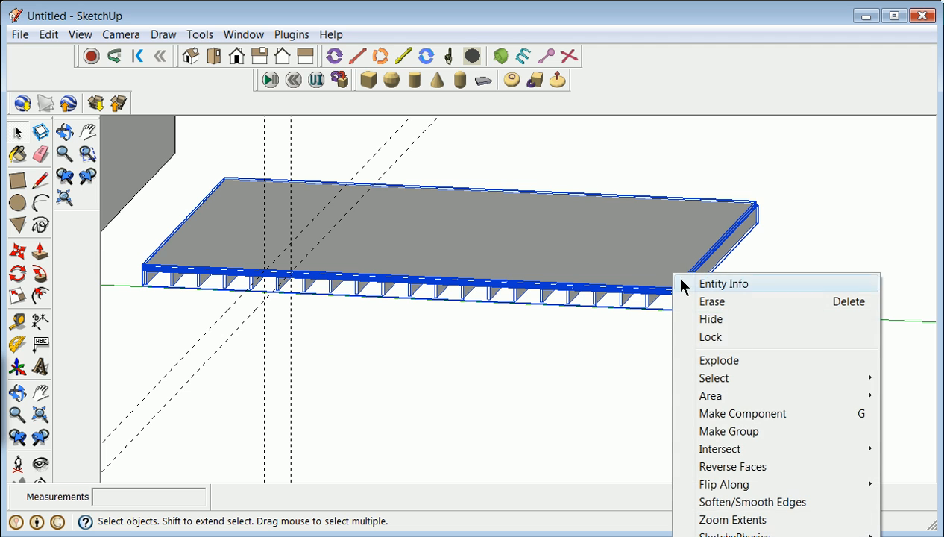
left_click(751, 432)
- Open the deck group for editing and dock the large tool set horizontally above the drawing area
left_click(416, 258)
double_click(416, 258)
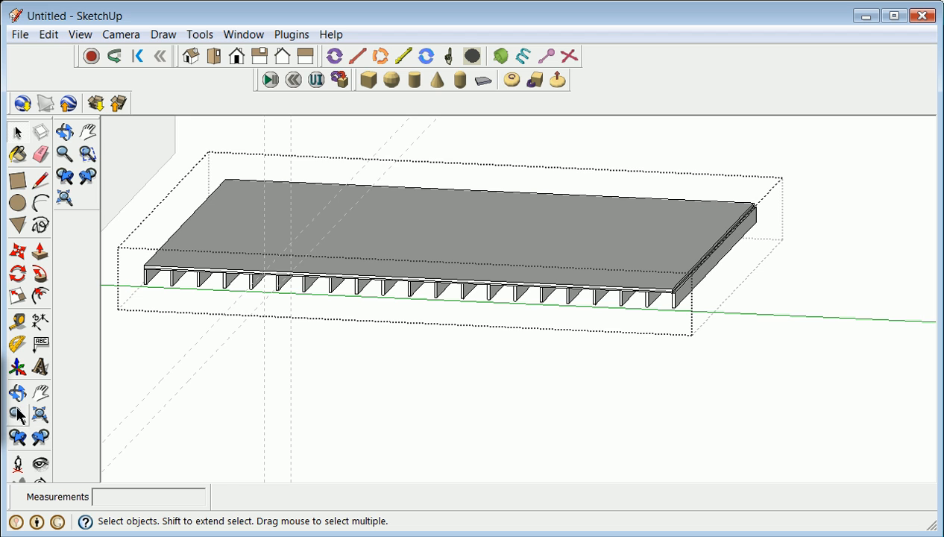
scroll(102, 415, "down", 3)
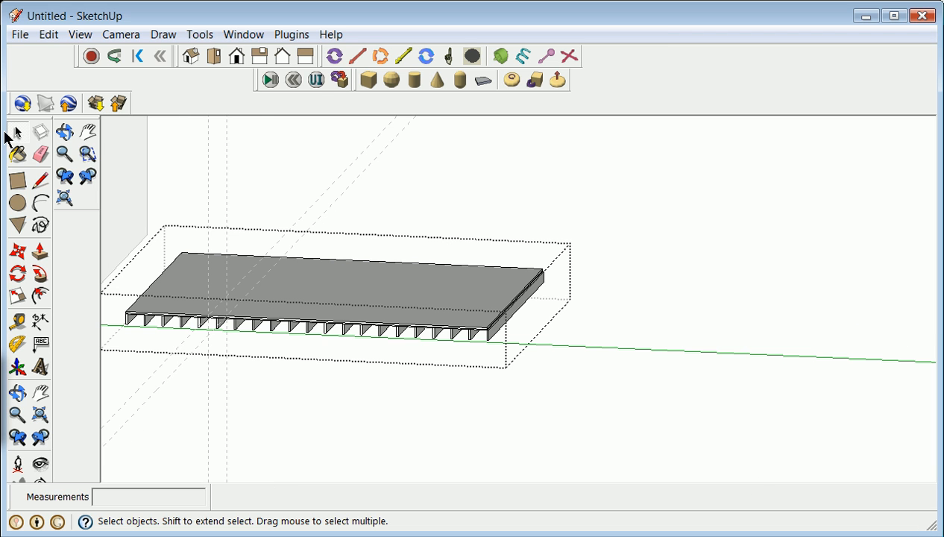
left_click_drag(23, 119, 127, 120)
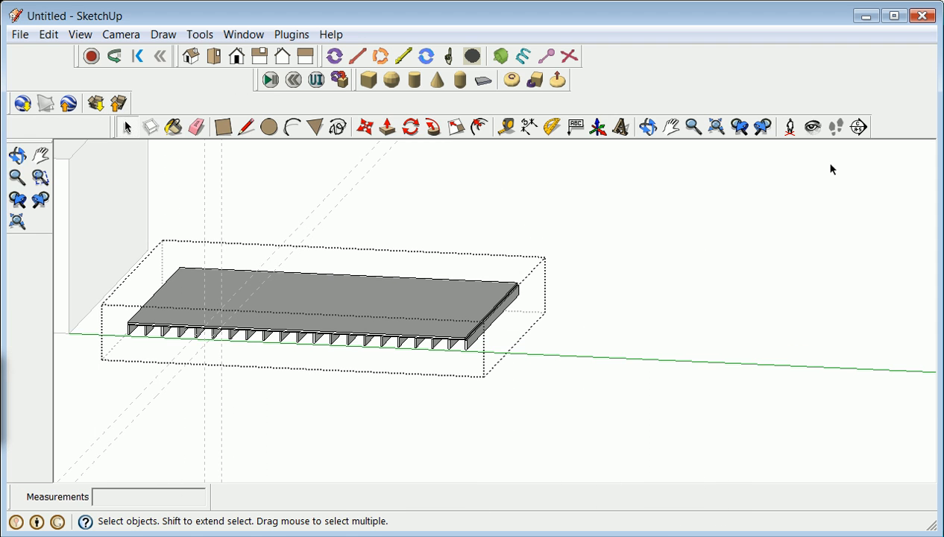
- Place a section plane inside the deck group, perpendicular to the green axis at the second vertical guide, and close the group
left_click(857, 130)
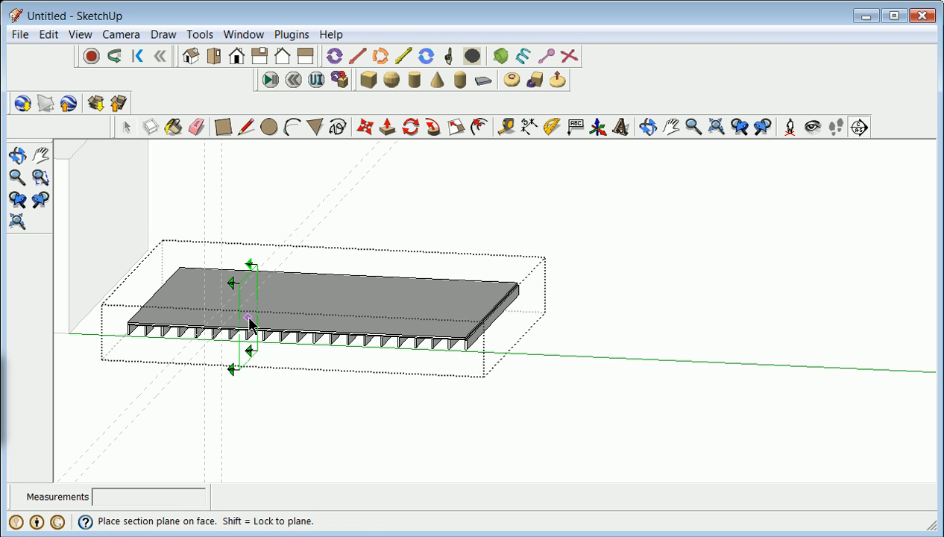
scroll(220, 320, "up", 2)
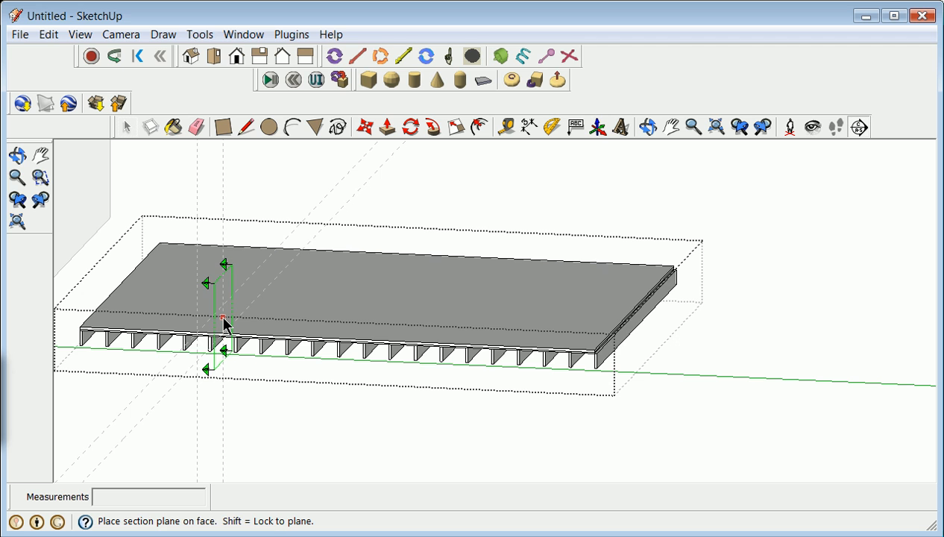
left_click(224, 322)
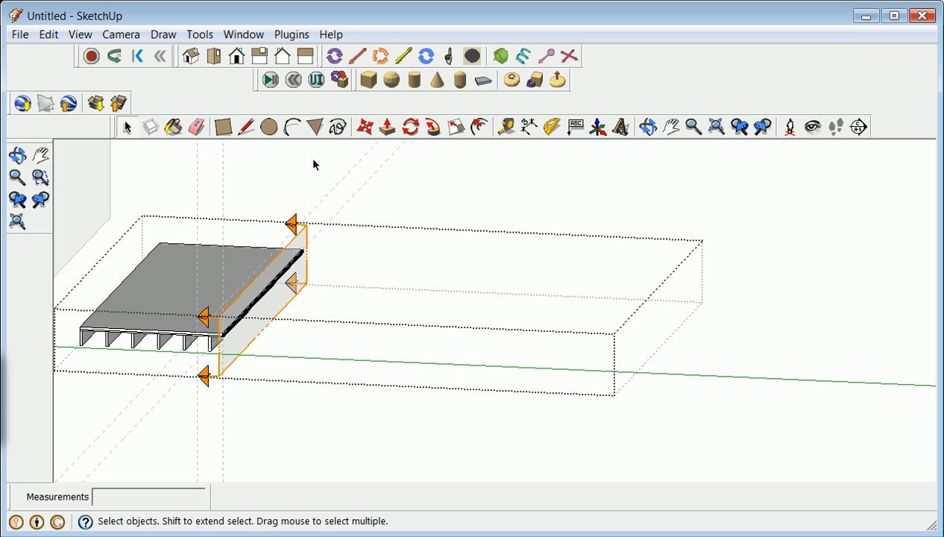
scroll(149, 243, "down", 1)
left_click_drag(99, 229, 342, 382)
- Try to wrap the sectioned deck group in a further group
left_click_drag(69, 182, 447, 410)
right_click(214, 304)
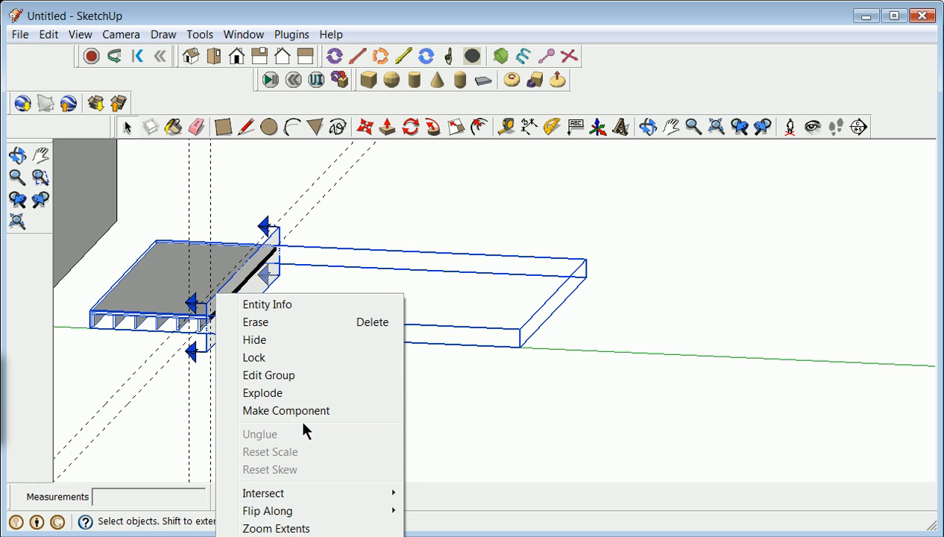
left_click(450, 439)
left_click_drag(76, 194, 361, 383)
right_click(227, 304)
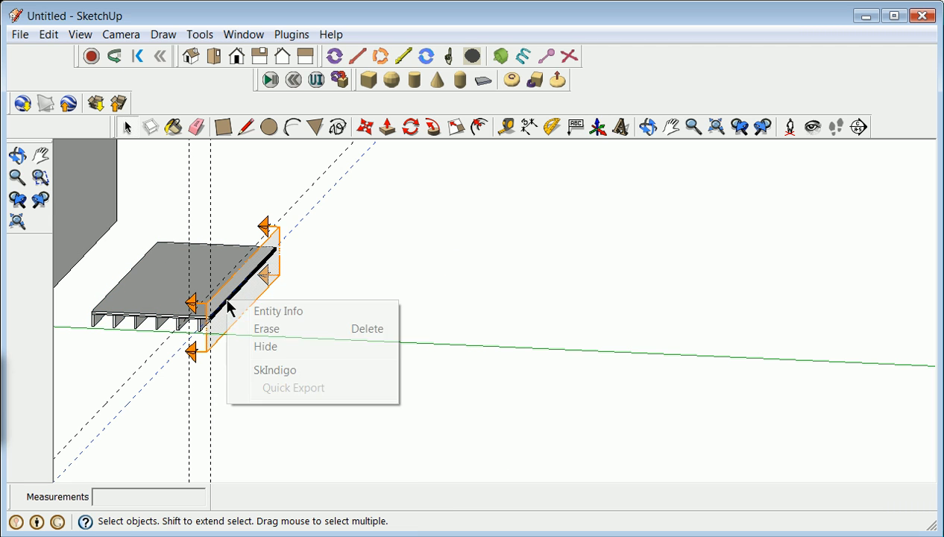
left_click(376, 228)
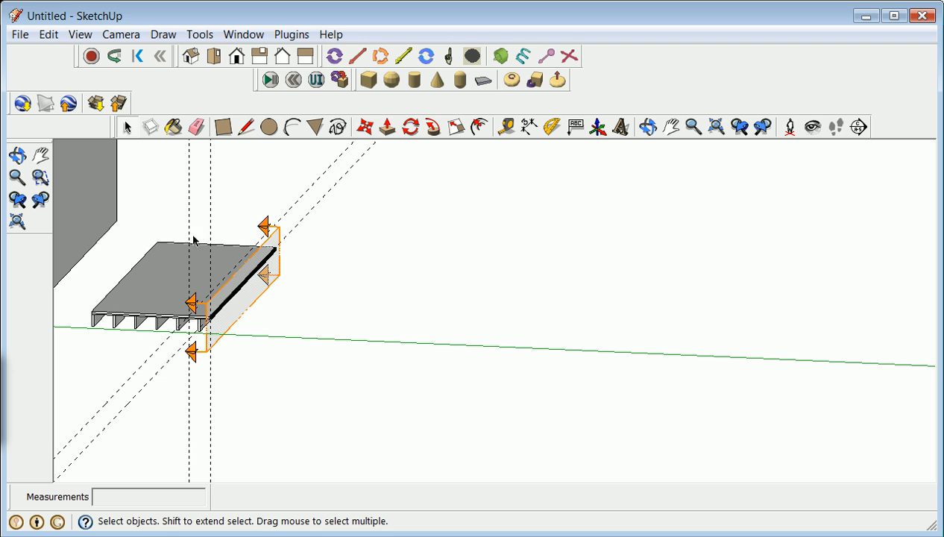
left_click_drag(68, 161, 465, 403)
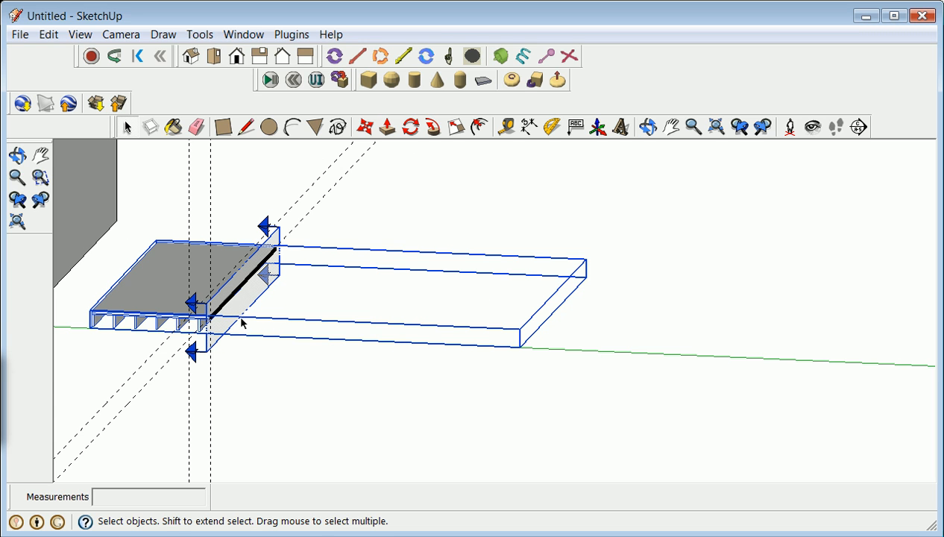
right_click(197, 308)
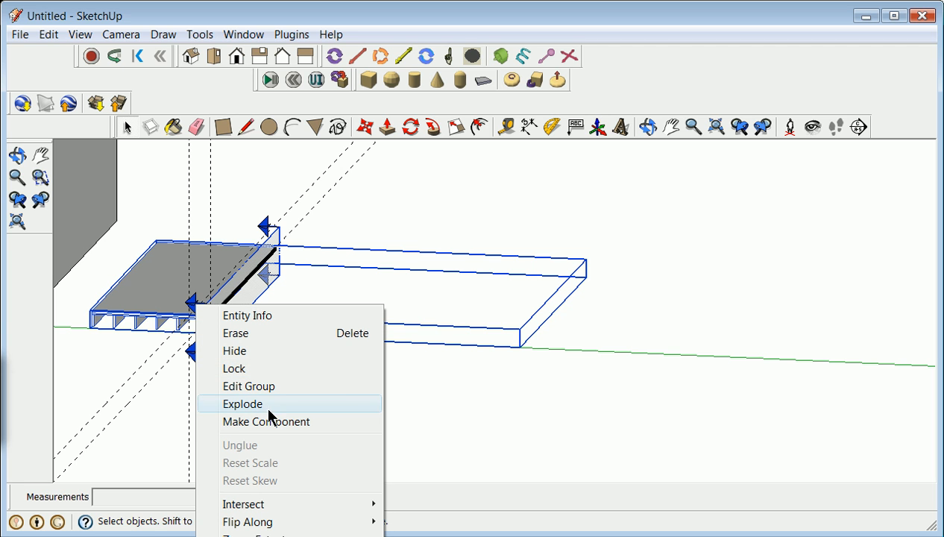
left_click(52, 34)
left_click(52, 34)
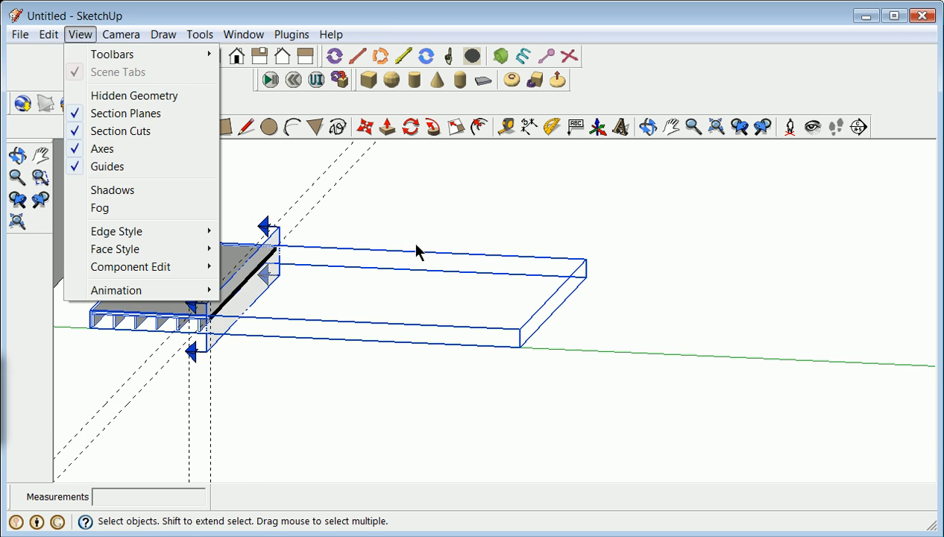
left_click(430, 214)
left_click(430, 215)
scroll(430, 215, "down", 2)
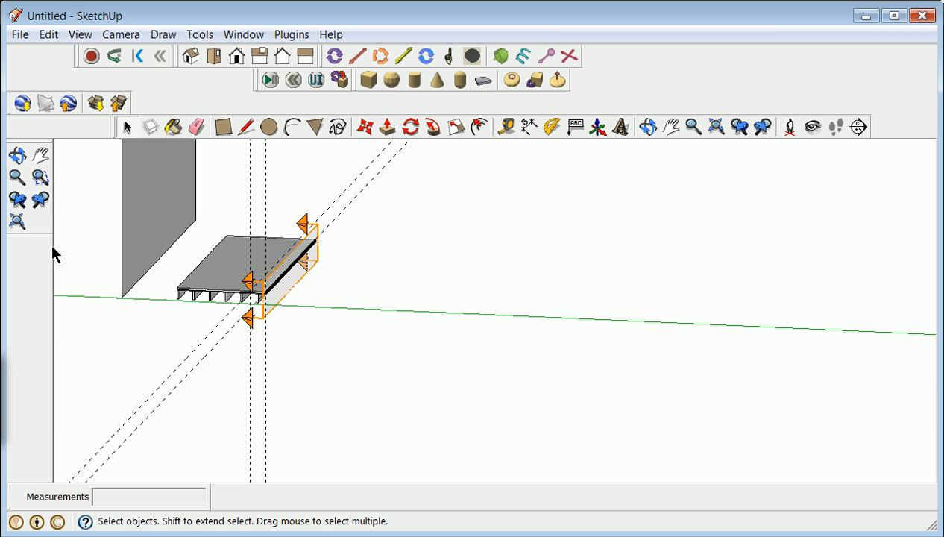
- Select the sectioned deck from a front view and check its editing commands for a way to regroup it
left_click(17, 155)
left_click_drag(269, 276, 316, 278)
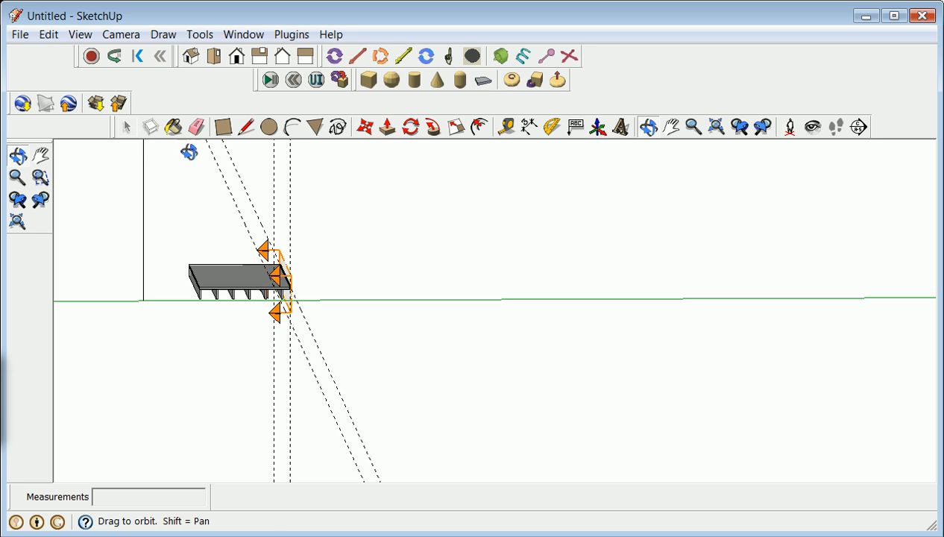
left_click_drag(176, 222, 525, 352)
right_click(281, 284)
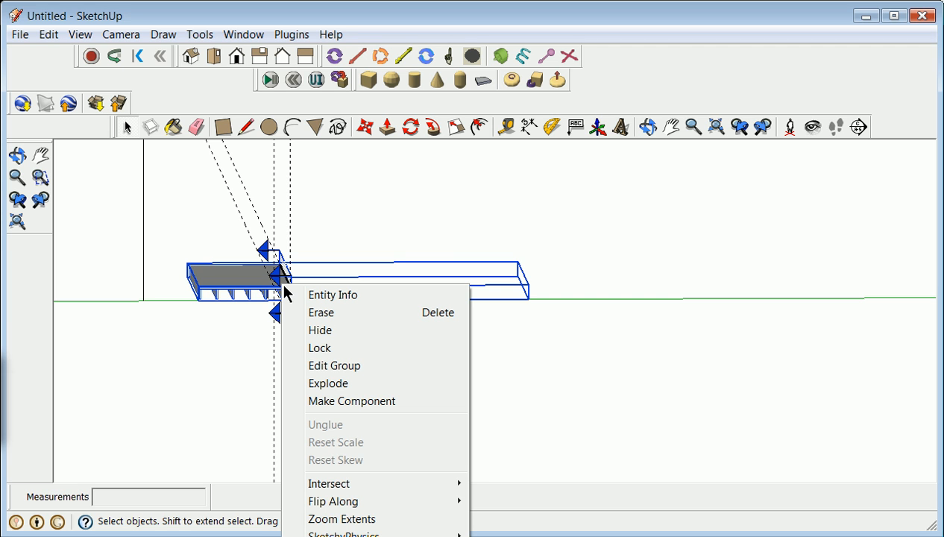
left_click(50, 37)
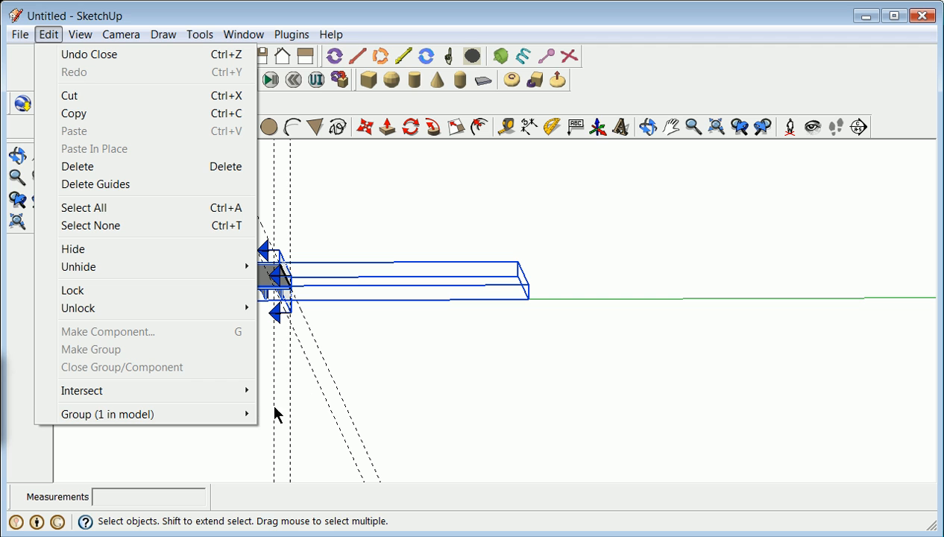
mouse_move(248, 424)
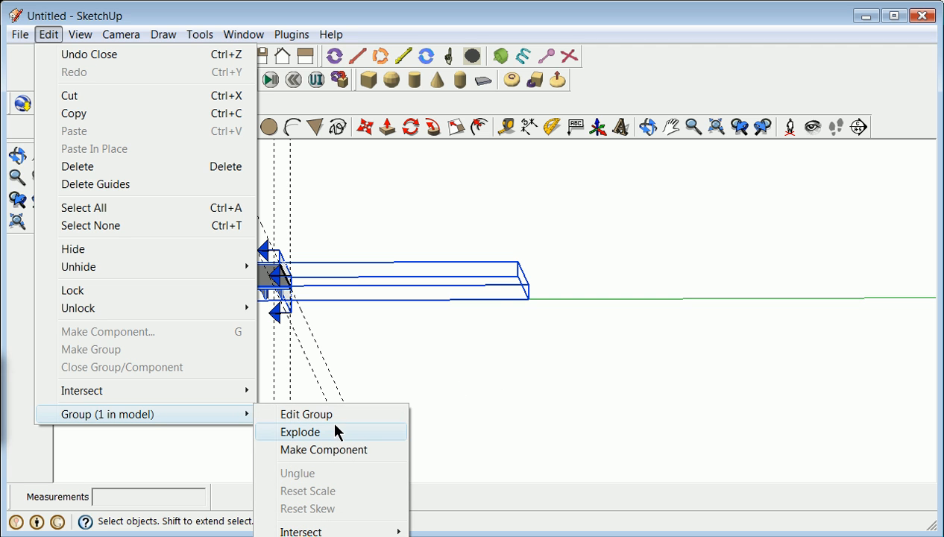
left_click(431, 382)
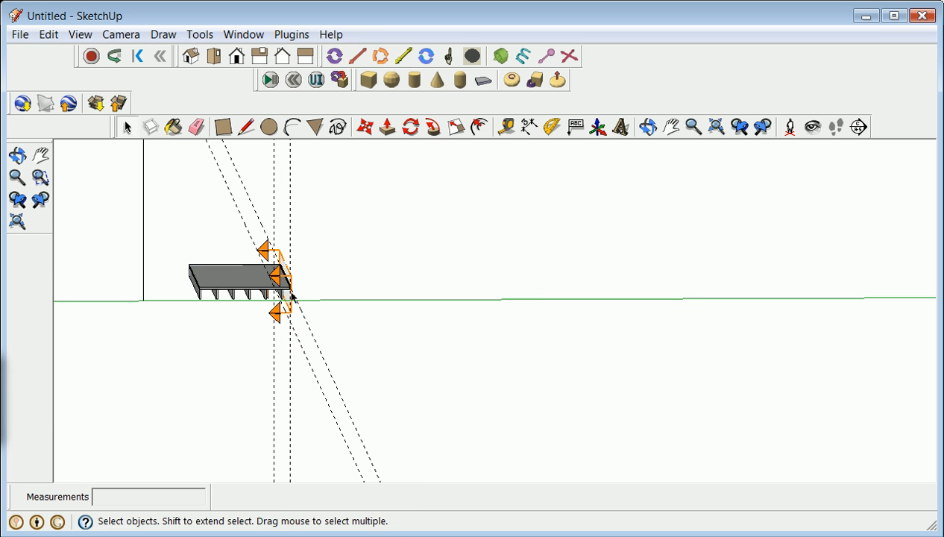
- Place a second section plane along the front face of the deck, cutting across the ends of the joists
scroll(291, 296, "up", 3)
scroll(290, 296, "down", 1)
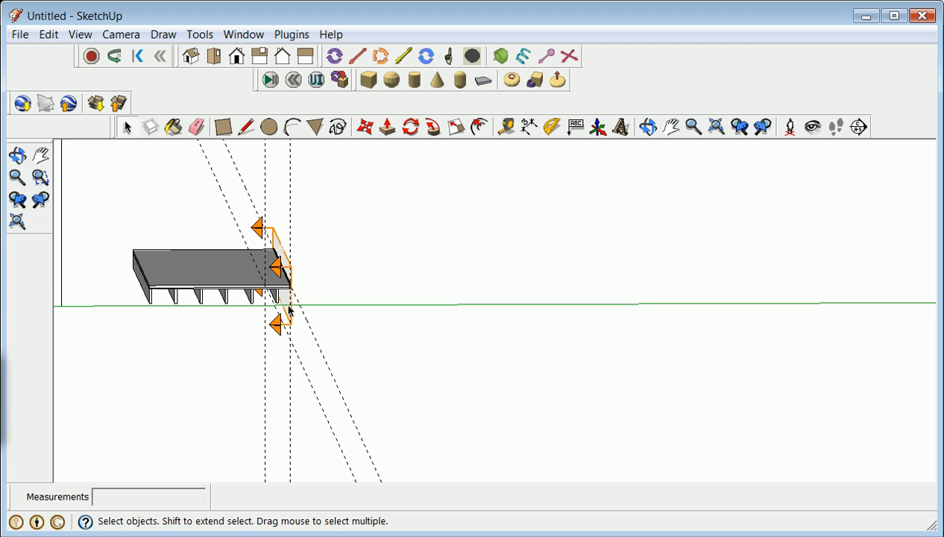
left_click(17, 155)
left_click_drag(493, 282, 434, 316)
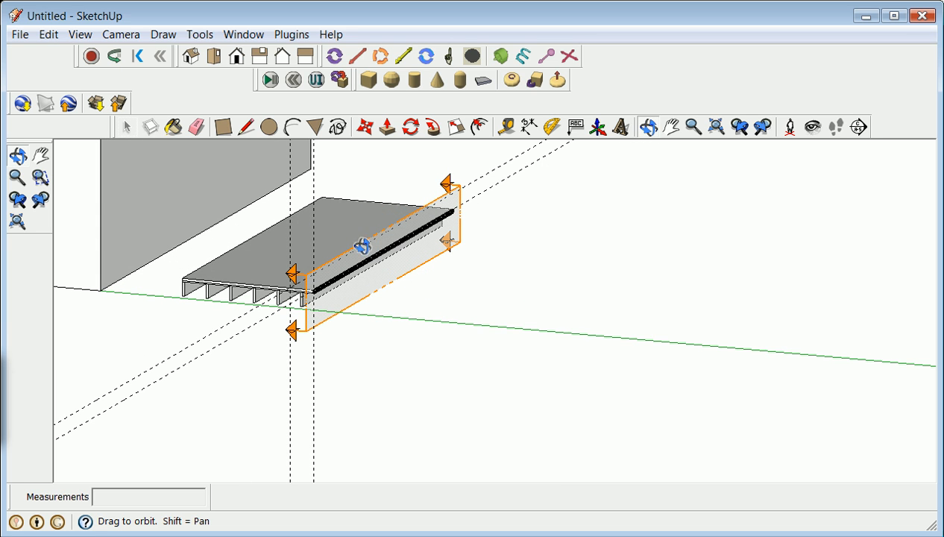
left_click(858, 128)
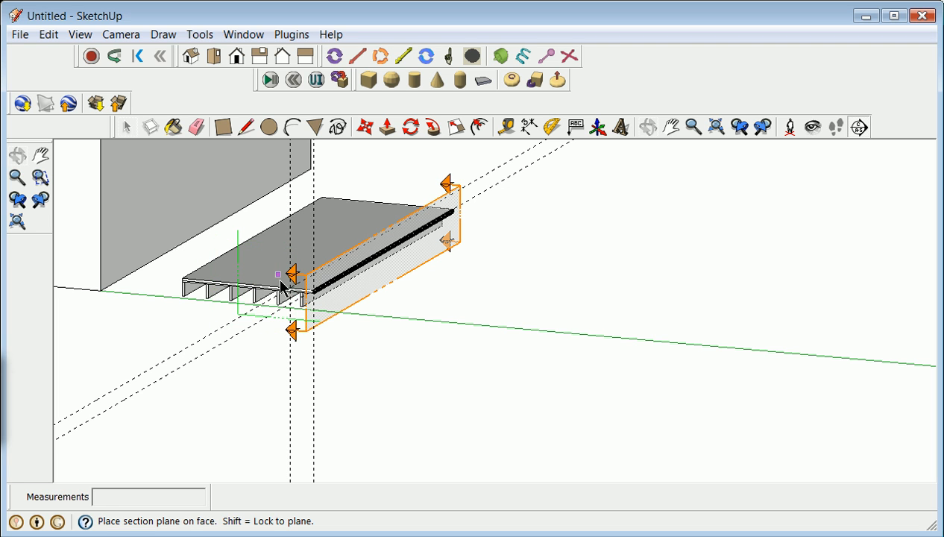
left_click(291, 279)
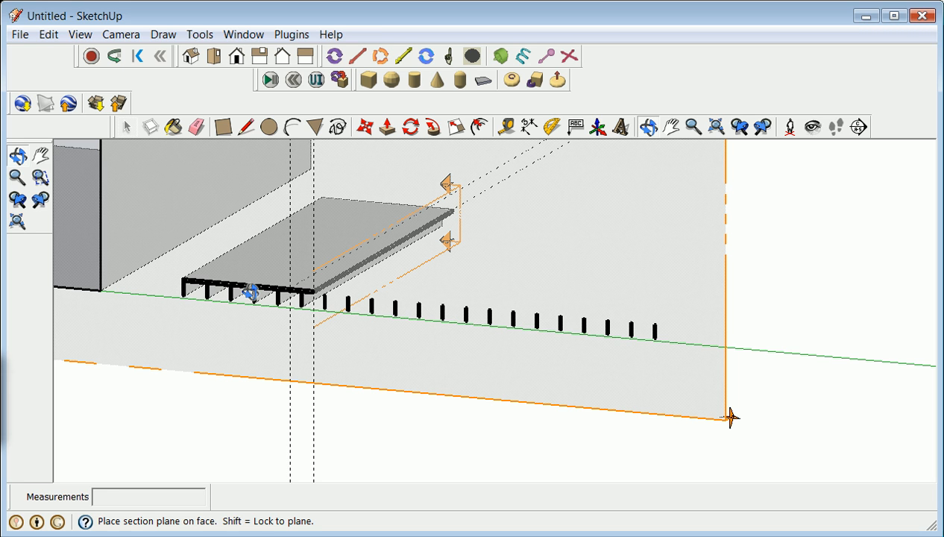
- Examine from several sides how the second section plane cuts the deck and the neighbouring block
scroll(252, 292, "down", 8)
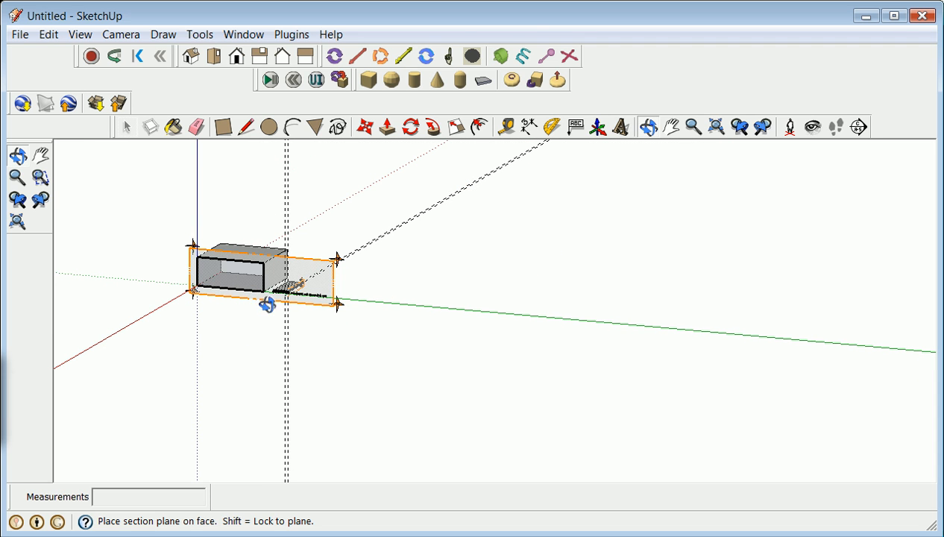
left_click(19, 156)
left_click_drag(288, 316, 927, 344)
left_click_drag(592, 296, 784, 327)
left_click_drag(430, 274, 486, 239)
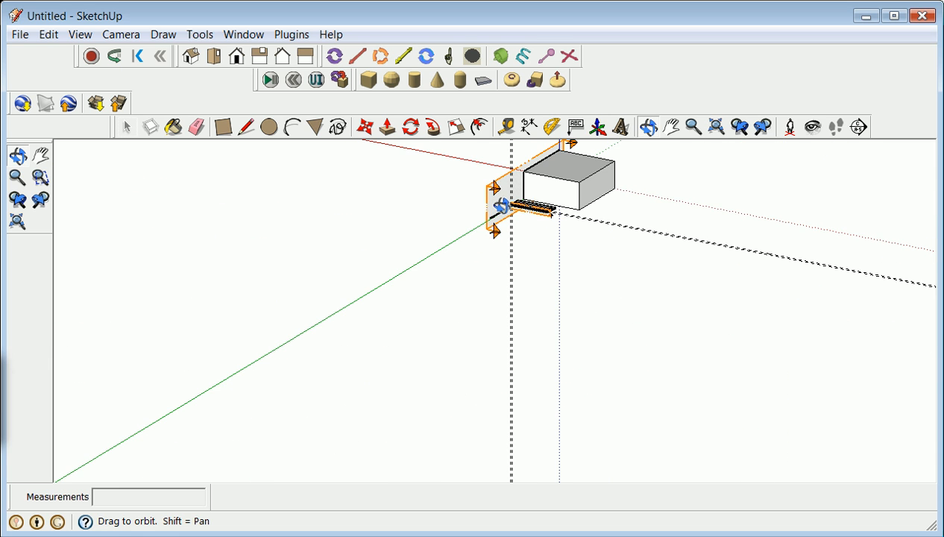
scroll(493, 220, "up", 3)
scroll(501, 208, "up", 4)
scroll(606, 291, "up", 4)
left_click_drag(214, 329, 622, 364)
scroll(363, 248, "down", 5)
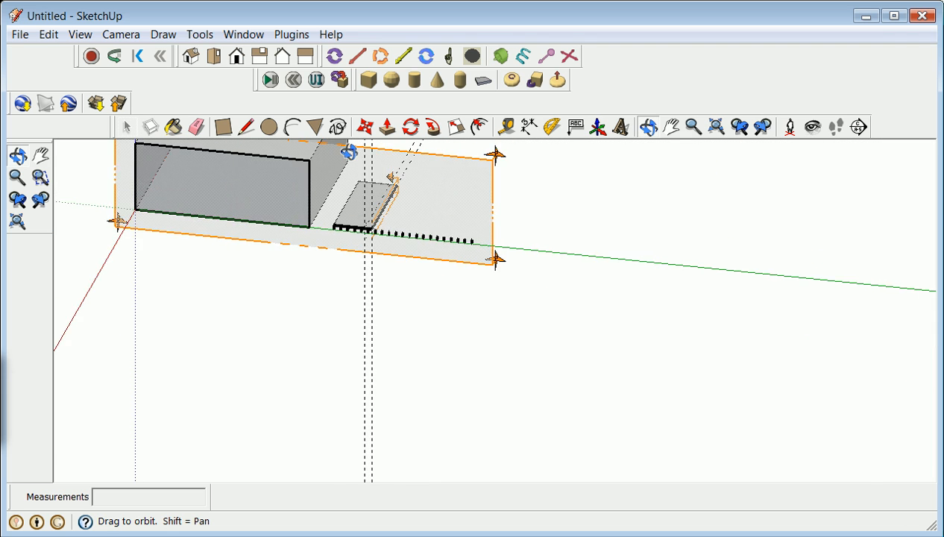
scroll(349, 153, "up", 4)
scroll(365, 270, "down", 2)
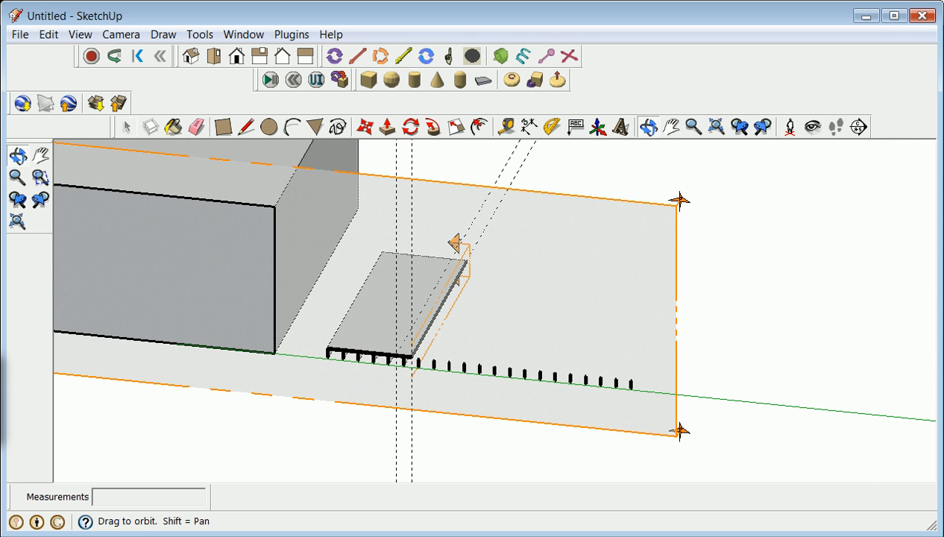
- Group the second section plane together with the deck group so that its cut applies only to the deck
left_click(132, 128)
left_click(642, 204)
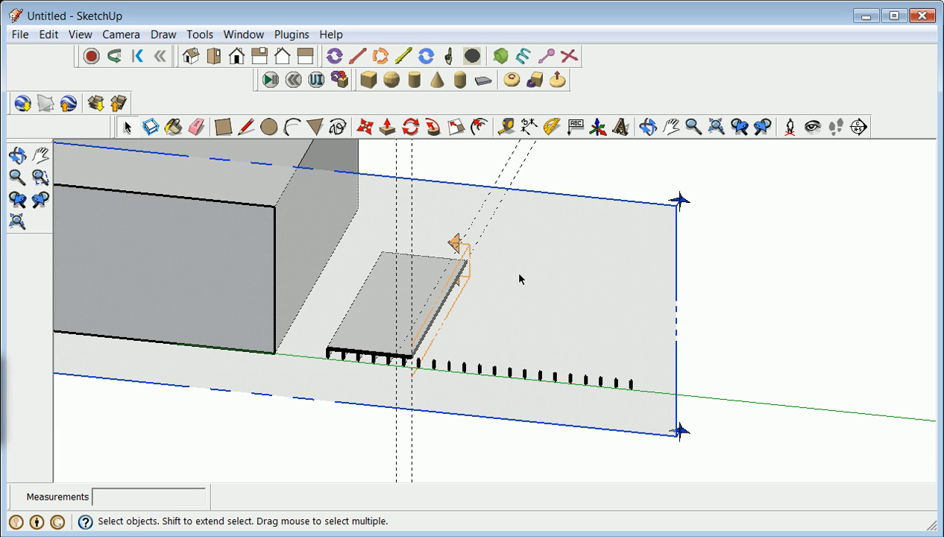
left_click_drag(300, 216, 492, 389)
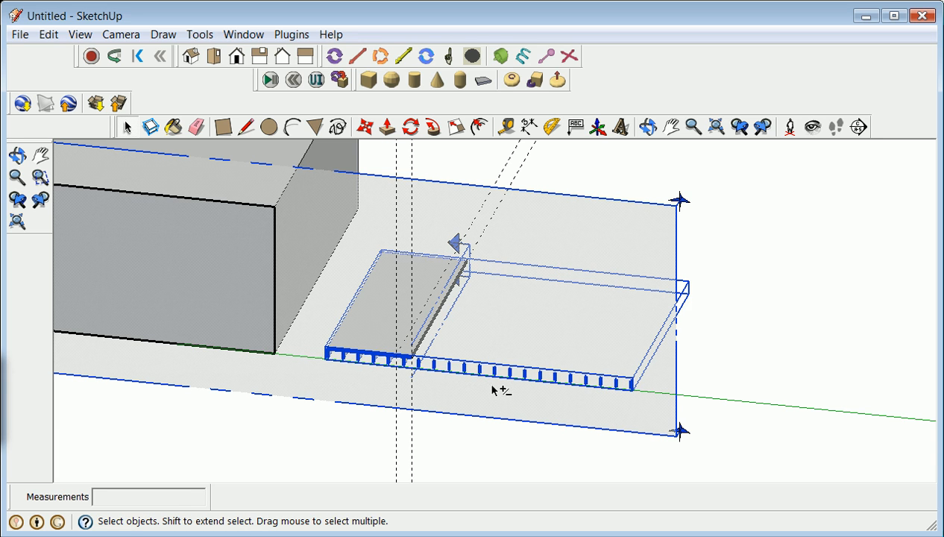
right_click(436, 363)
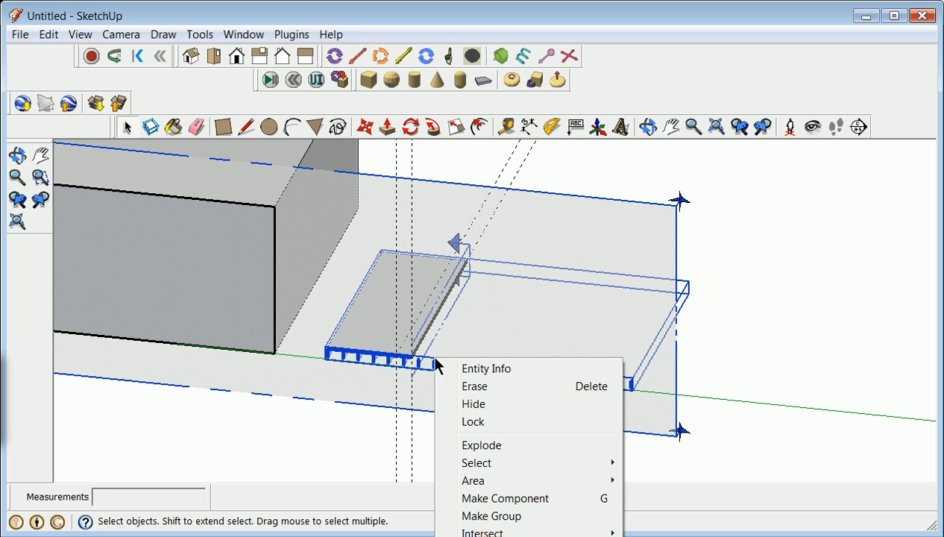
left_click(543, 516)
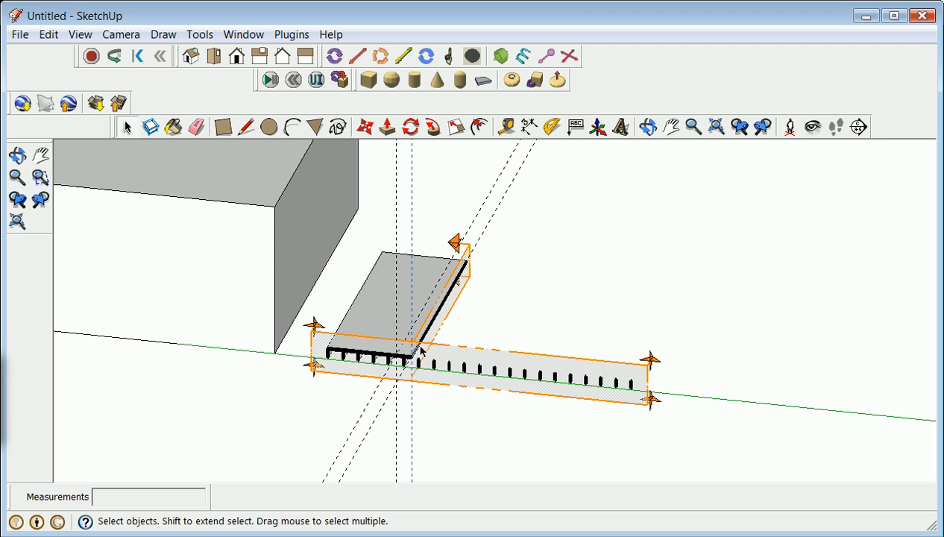
scroll(406, 356, "up", 4)
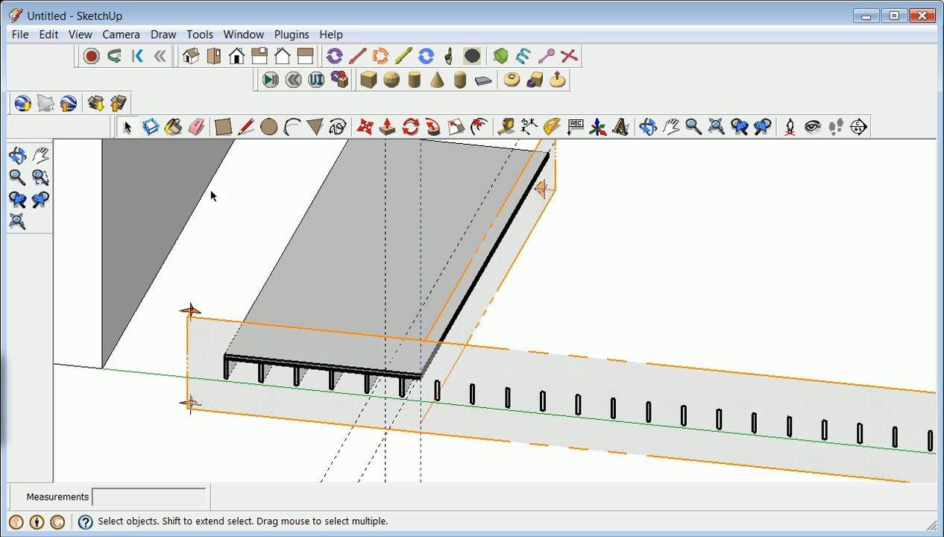
- Place a third section plane at the inner vertical guide, running lengthwise along the joists, and reverse its cutting direction
left_click(858, 128)
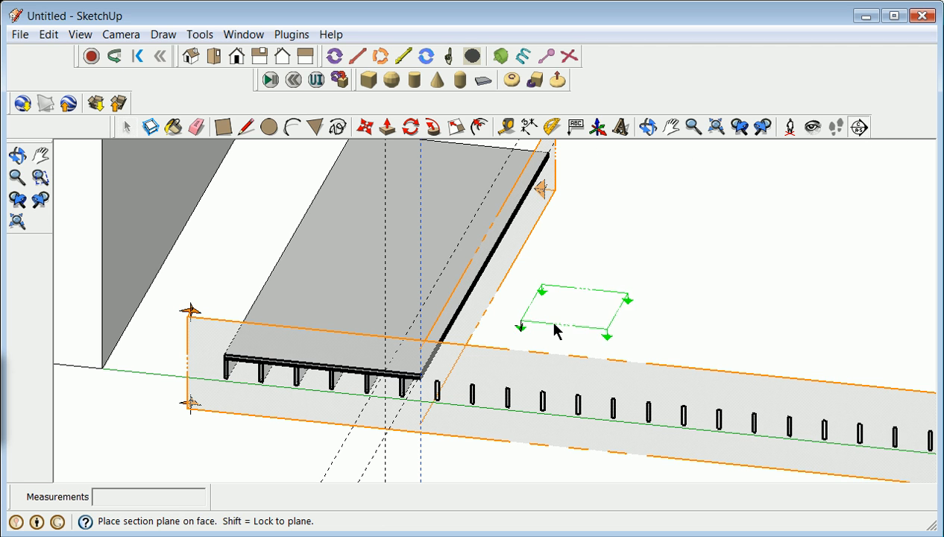
scroll(447, 373, "up", 3)
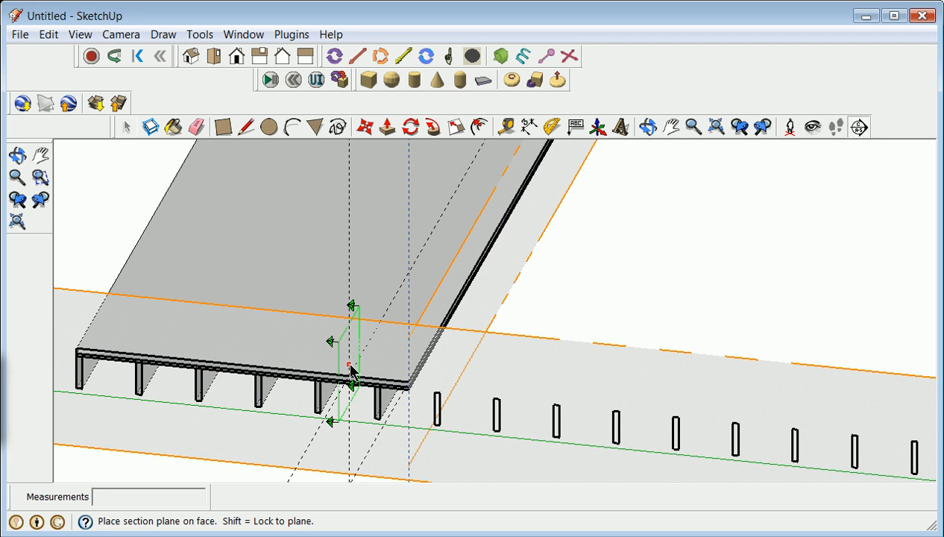
left_click(350, 371)
scroll(264, 237, "down", 5)
right_click(265, 167)
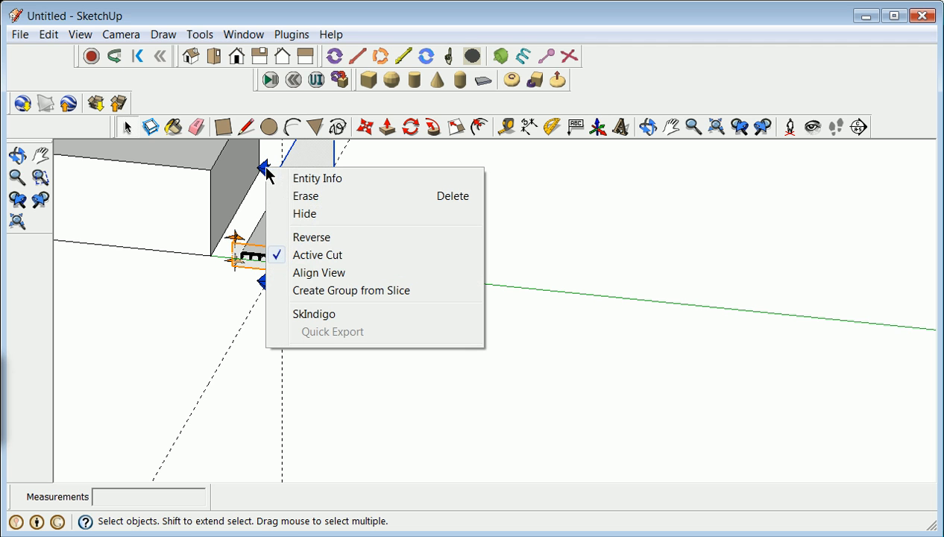
left_click(353, 240)
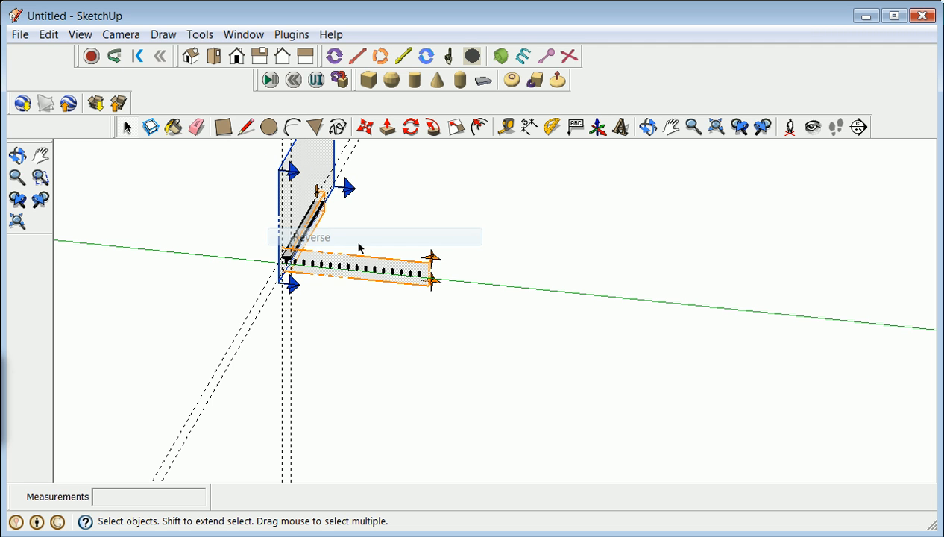
left_click(437, 211)
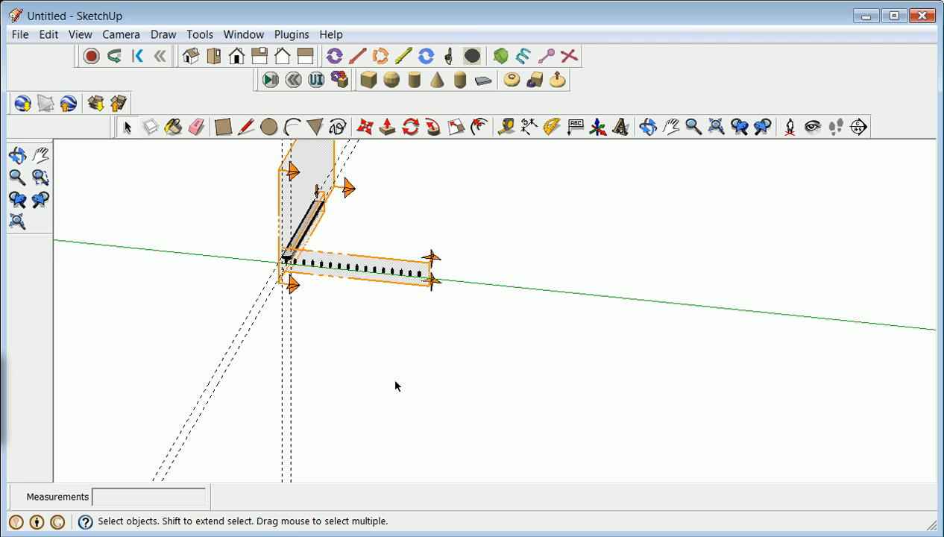
- Group the third section plane together with the deck group so that its cut applies only to the deck
scroll(354, 330, "down", 5)
scroll(331, 297, "up", 6)
scroll(301, 258, "down", 3)
left_click_drag(193, 153, 458, 394)
right_click(362, 303)
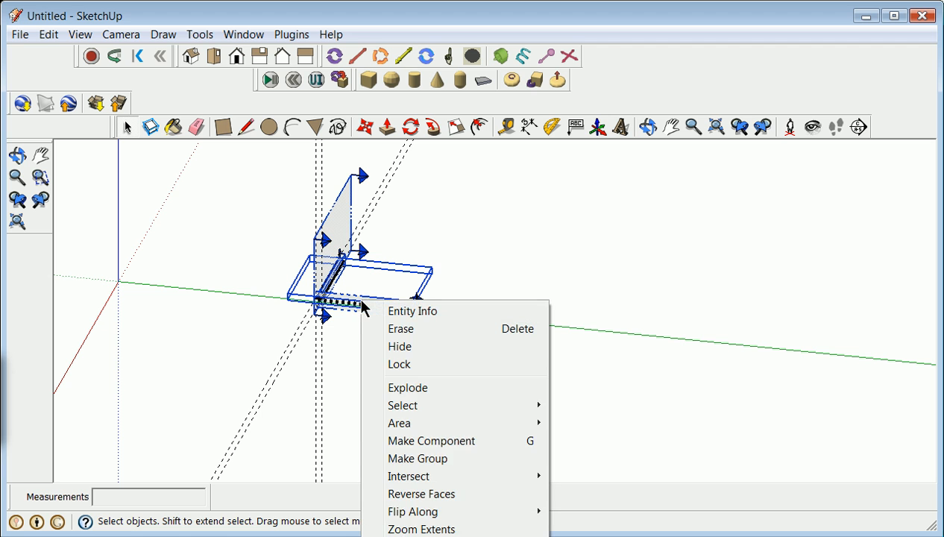
left_click(437, 457)
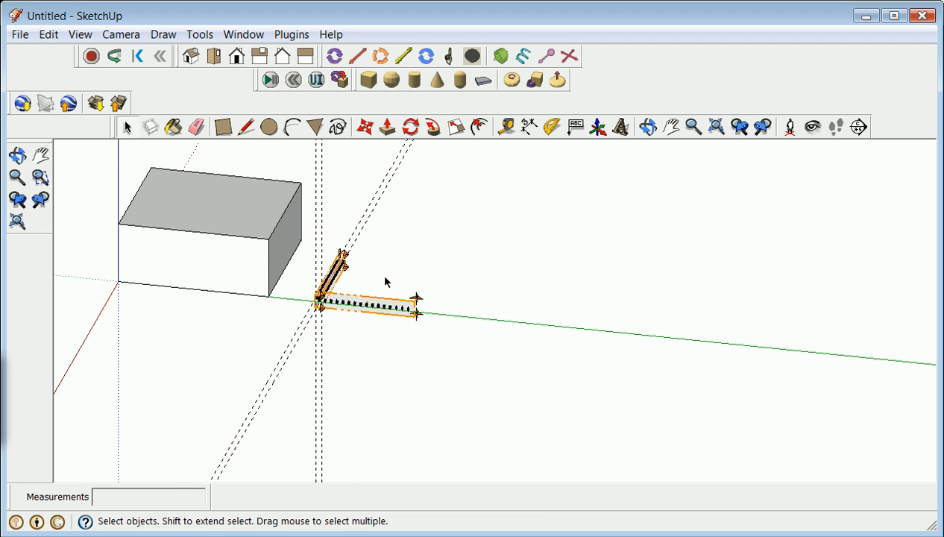
scroll(373, 283, "up", 4)
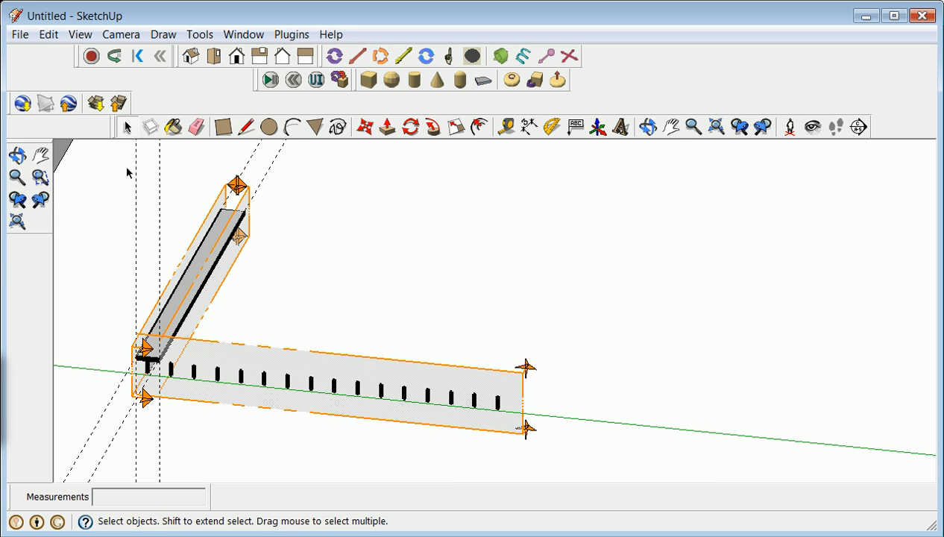
- Place a fourth section plane across the remaining deck strip, parallel to its front end and set back from it
left_click(859, 126)
scroll(149, 396, "up", 3)
scroll(153, 363, "up", 2)
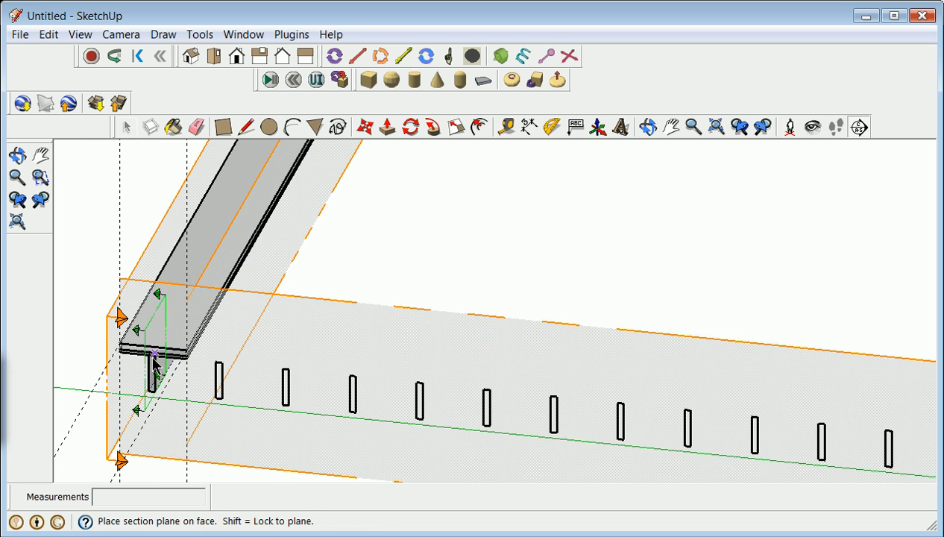
scroll(153, 363, "up", 2)
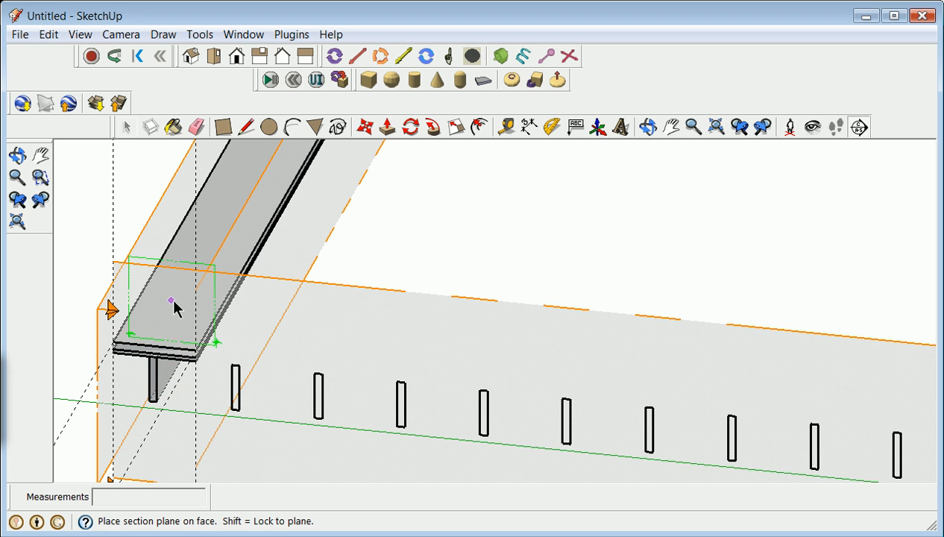
left_click(190, 270)
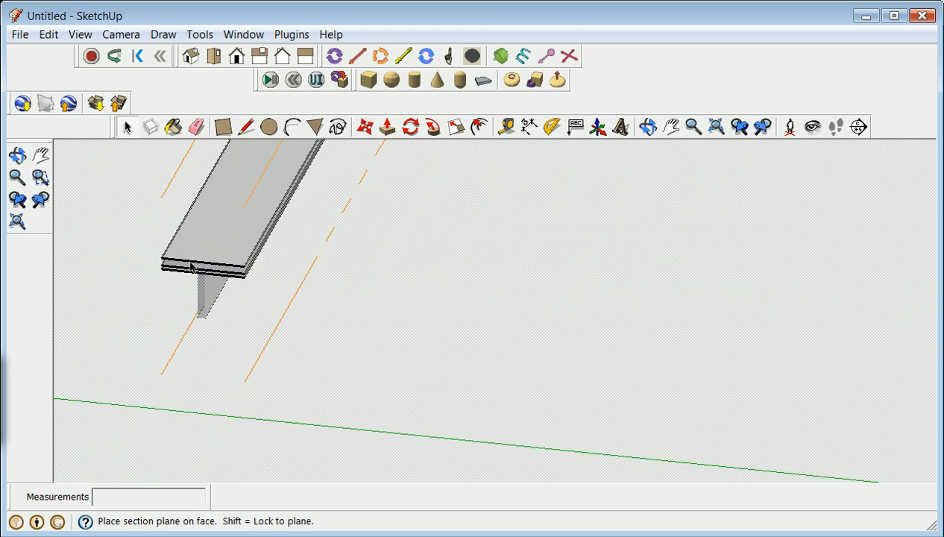
scroll(205, 266, "down", 4)
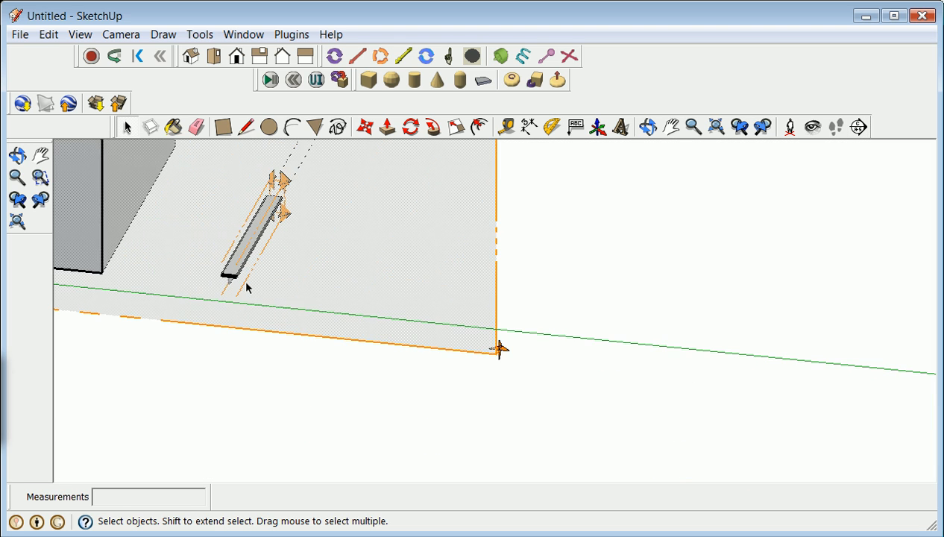
- Reverse the cutting direction of the fourth section plane
scroll(436, 235, "down", 3)
left_click(468, 298)
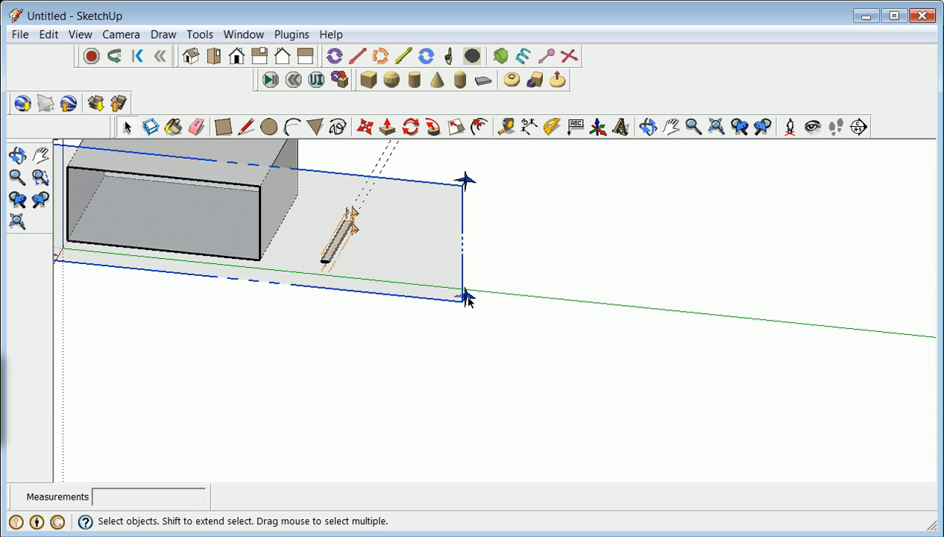
right_click(468, 299)
left_click(528, 372)
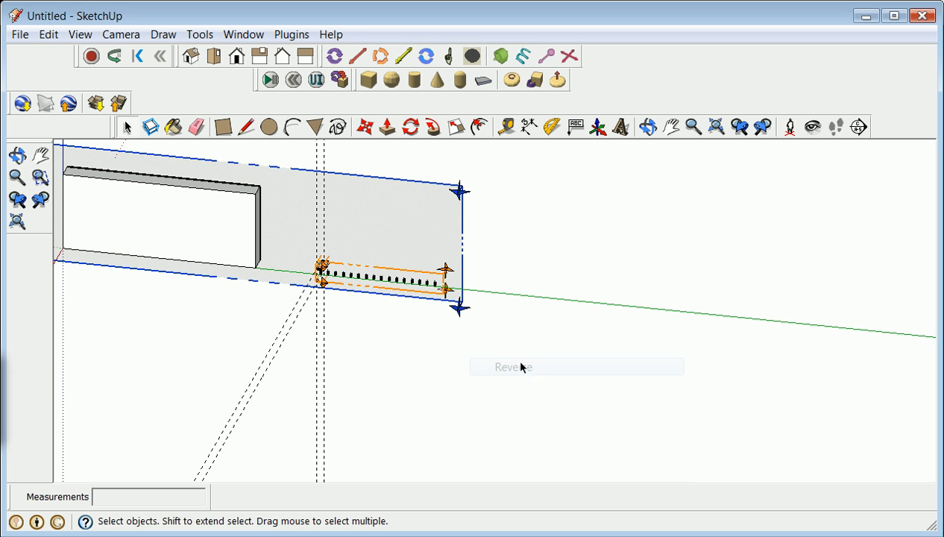
left_click(384, 358)
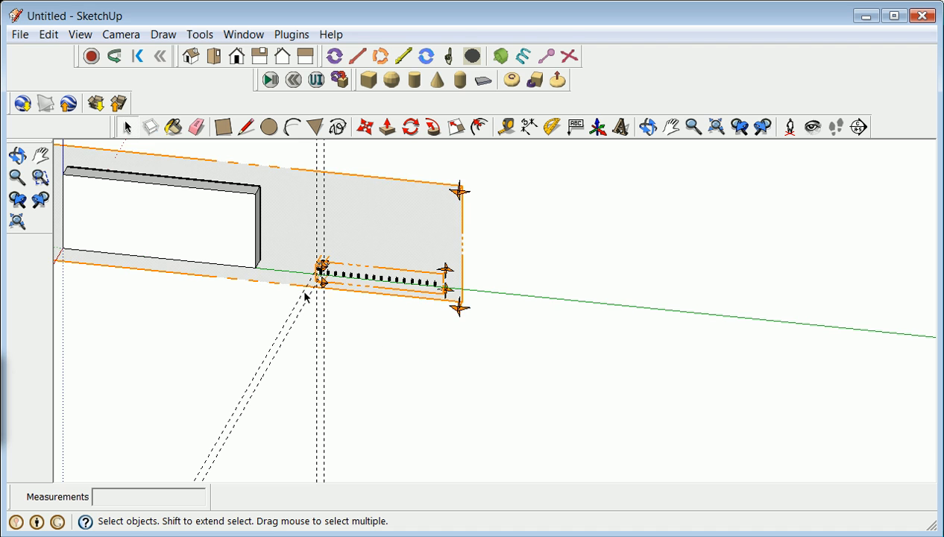
- Erase the neighbouring block that stands beside the sectioned deck
scroll(321, 265, "up", 4)
scroll(329, 275, "up", 1)
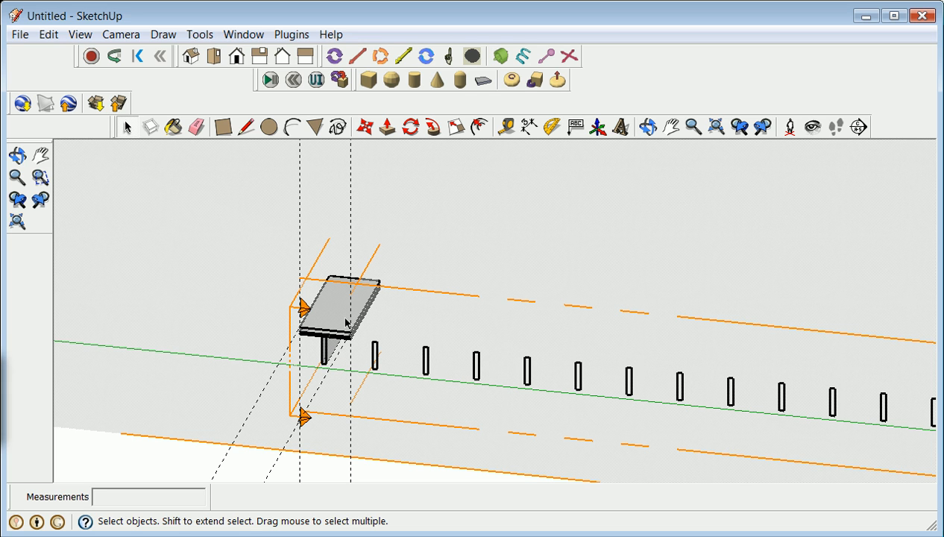
scroll(346, 322, "down", 5)
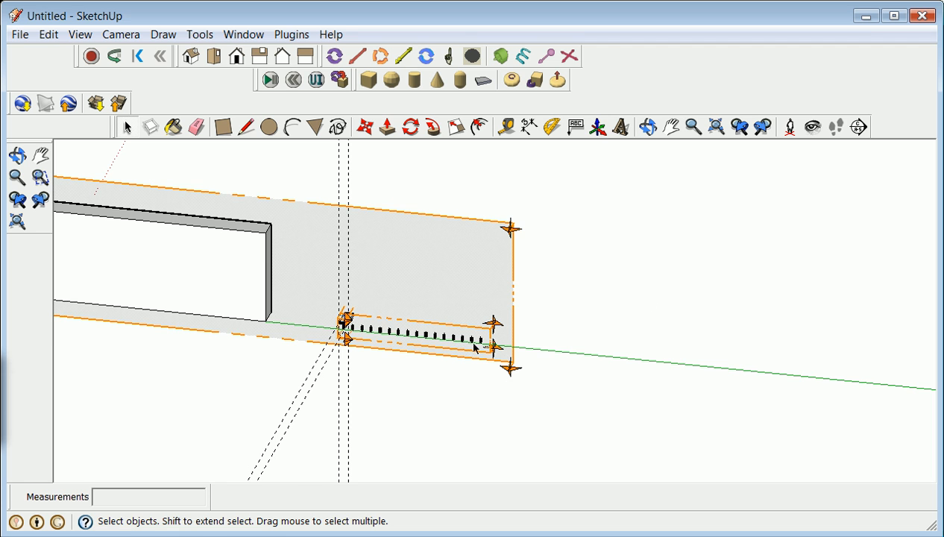
scroll(351, 328, "up", 2)
scroll(350, 329, "down", 4)
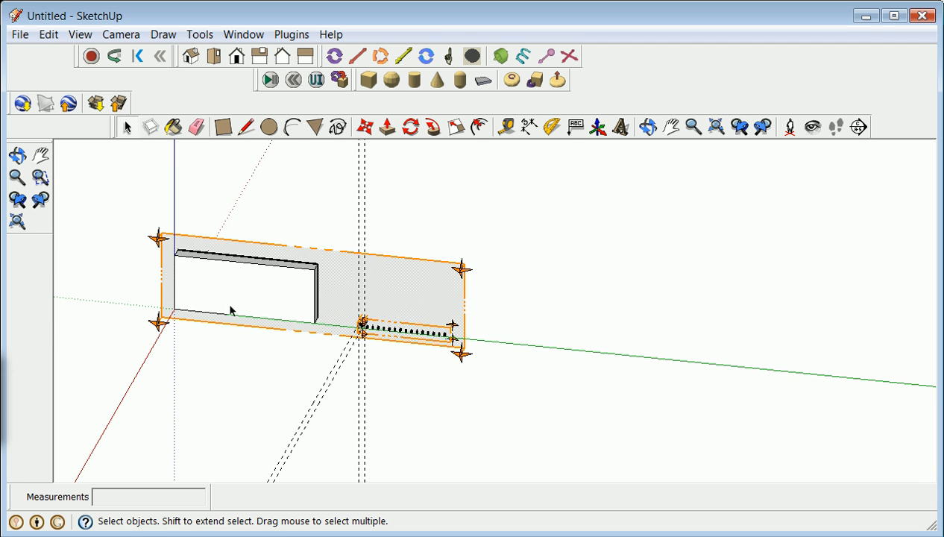
left_click(17, 154)
left_click_drag(246, 284, 242, 255)
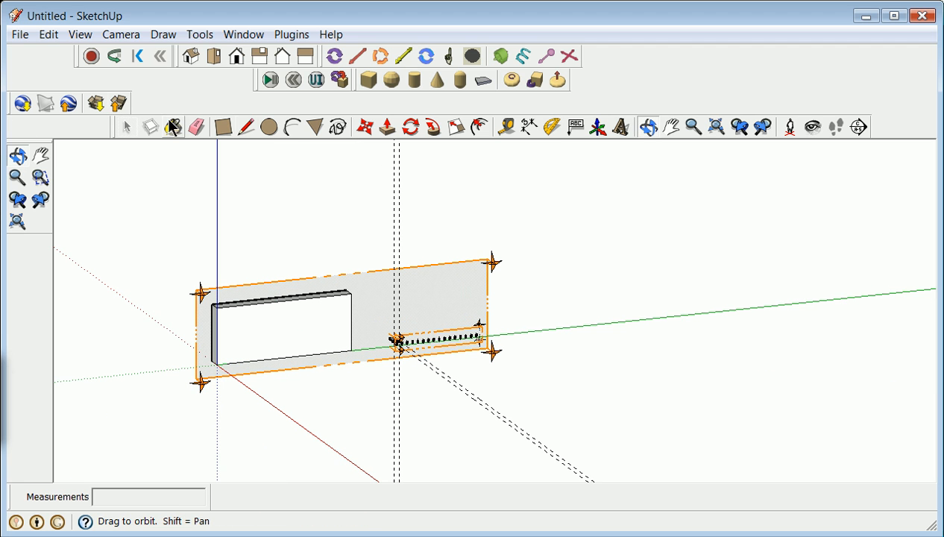
left_click(125, 128)
left_click_drag(134, 232, 357, 426)
right_click(318, 357)
left_click(358, 367)
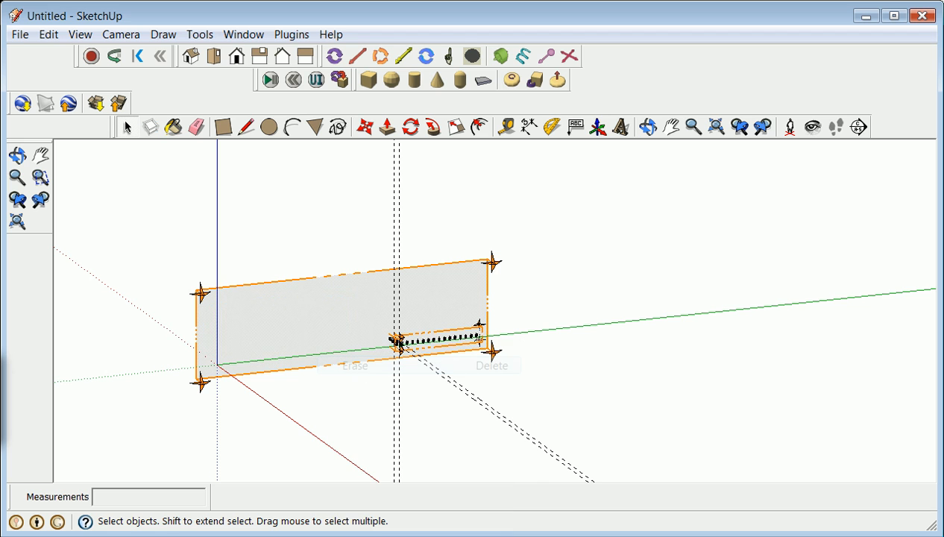
- Hide the section planes while keeping their section cuts active
left_click(74, 35)
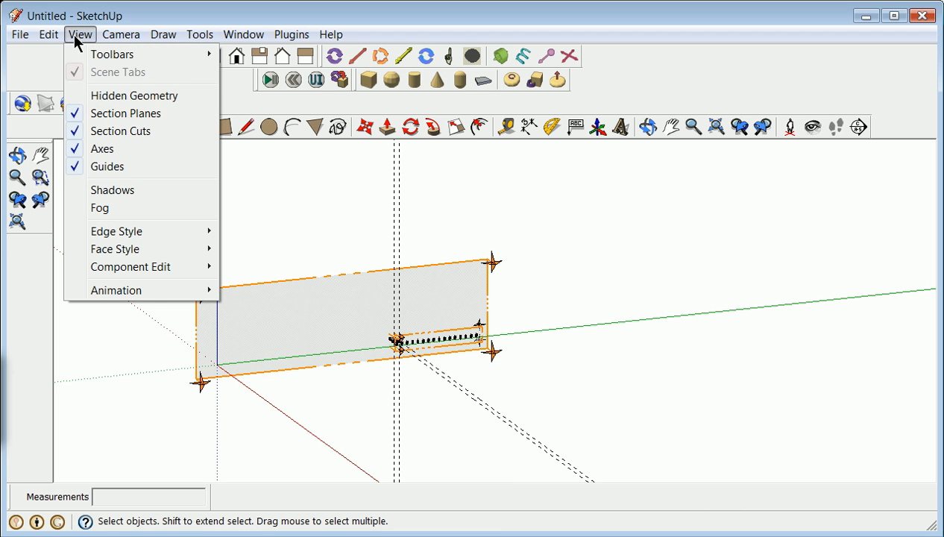
left_click(82, 113)
scroll(439, 298, "down", 3)
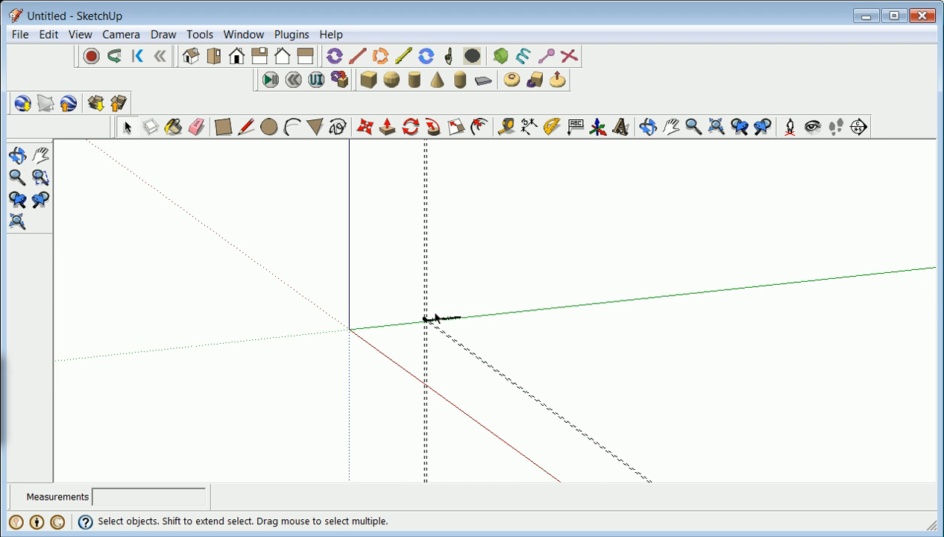
- Examine the cut-out deck piece and the row of cut joist profiles from several angles and distances
left_click(18, 154)
left_click_drag(633, 352, 390, 421)
left_click_drag(504, 242, 470, 305)
left_click_drag(381, 357, 312, 273)
scroll(352, 306, "down", 2)
scroll(341, 317, "up", 6)
scroll(422, 263, "down", 3)
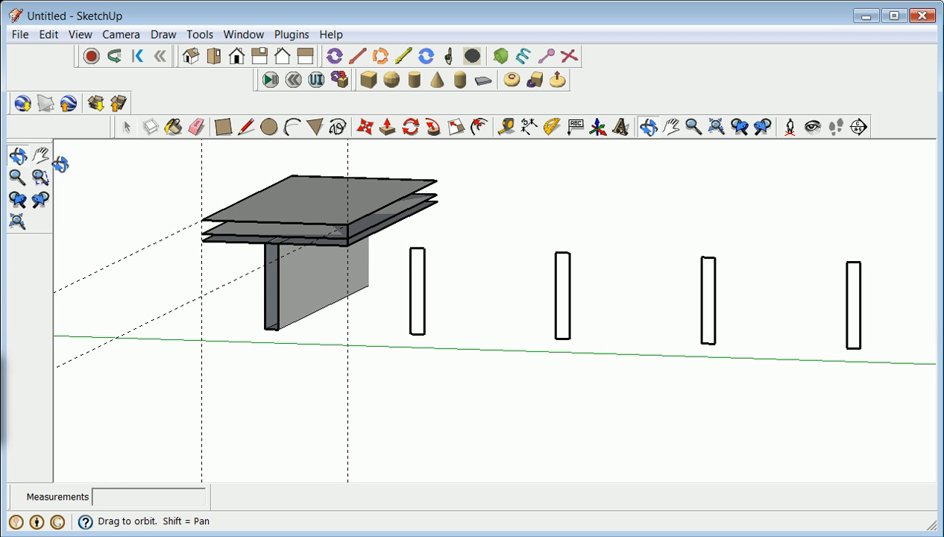
scroll(368, 269, "down", 3)
left_click_drag(369, 269, 339, 265)
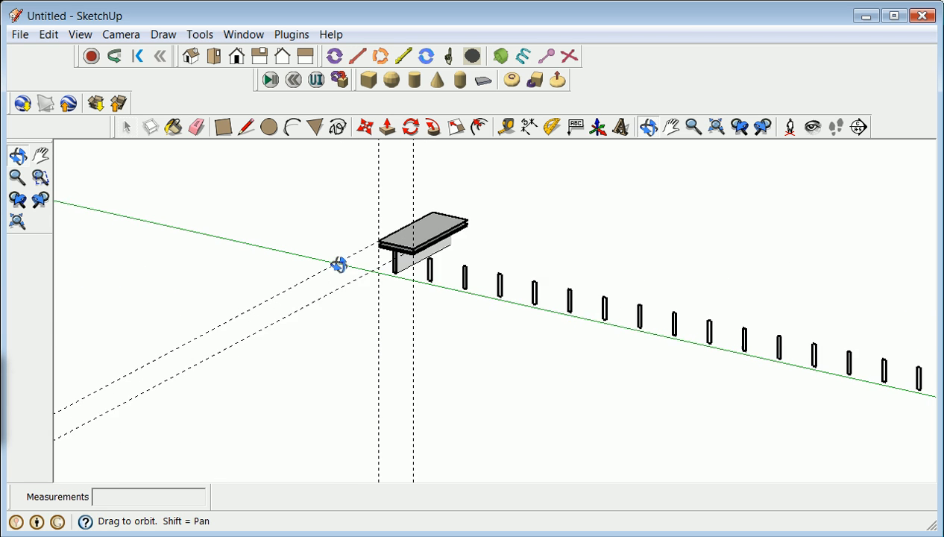
scroll(406, 267, "up", 3)
scroll(500, 242, "down", 3)
left_click_drag(420, 249, 467, 309)
scroll(516, 274, "down", 3)
scroll(524, 242, "up", 5)
scroll(641, 395, "down", 3)
left_click_drag(640, 396, 571, 330)
scroll(597, 326, "down", 3)
scroll(551, 333, "down", 2)
scroll(551, 327, "up", 4)
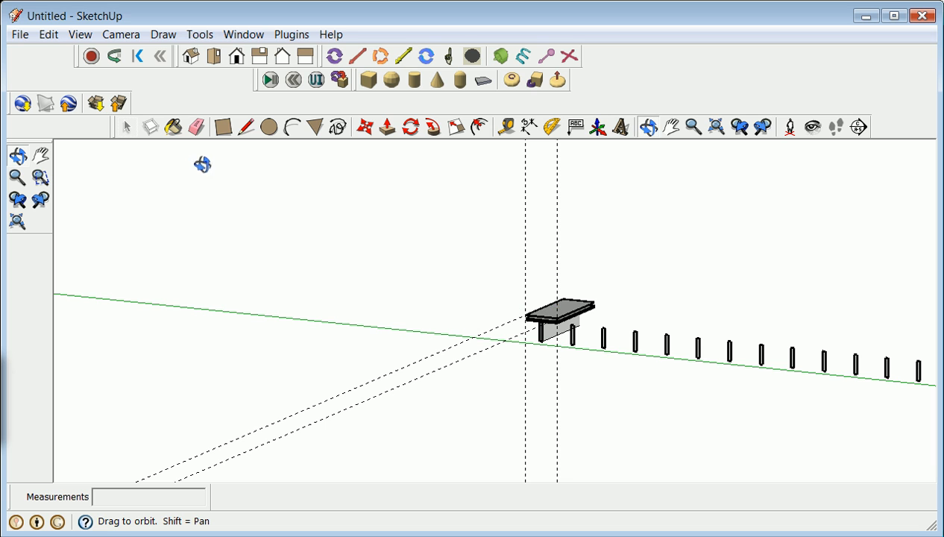
- Show the section planes in the model again
left_click(49, 36)
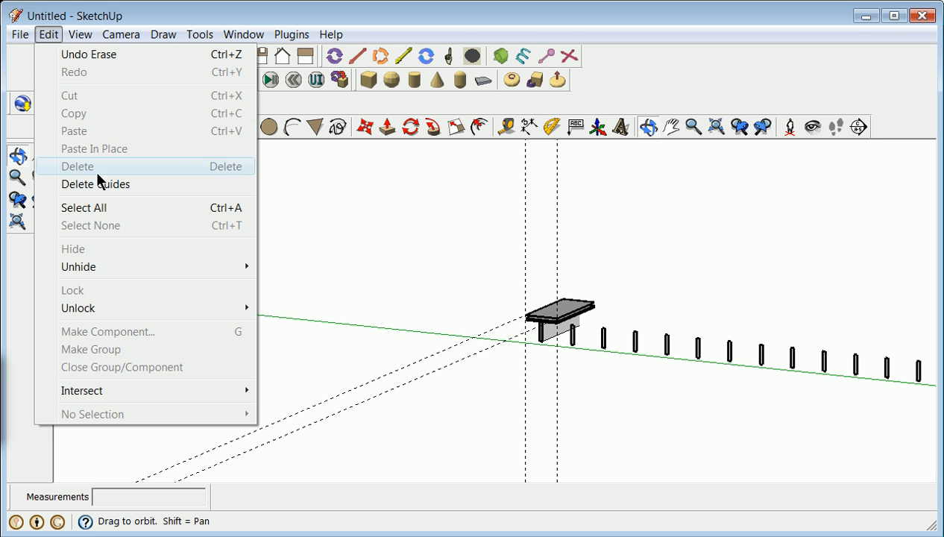
left_click(39, 34)
left_click(53, 35)
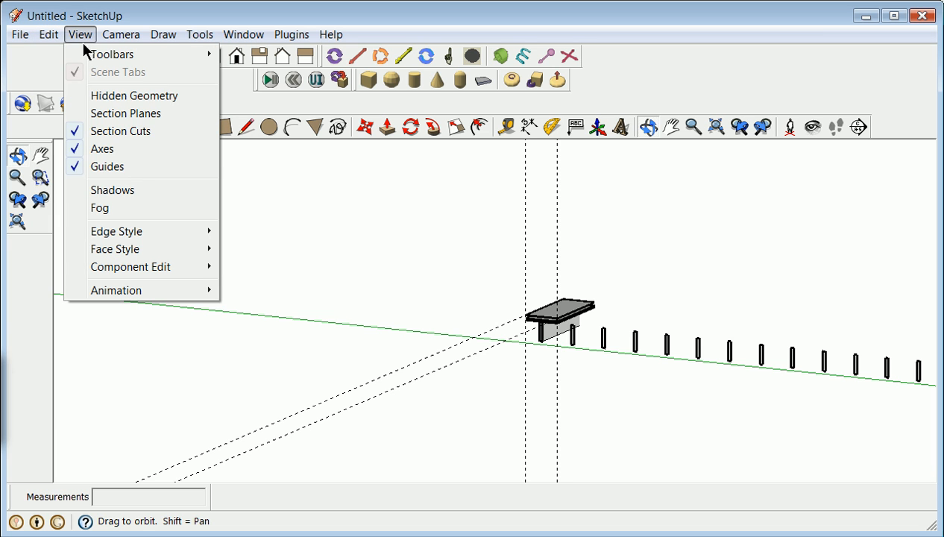
left_click(125, 114)
left_click_drag(282, 177, 307, 193)
left_click_drag(339, 312, 480, 357)
scroll(273, 163, "down", 10)
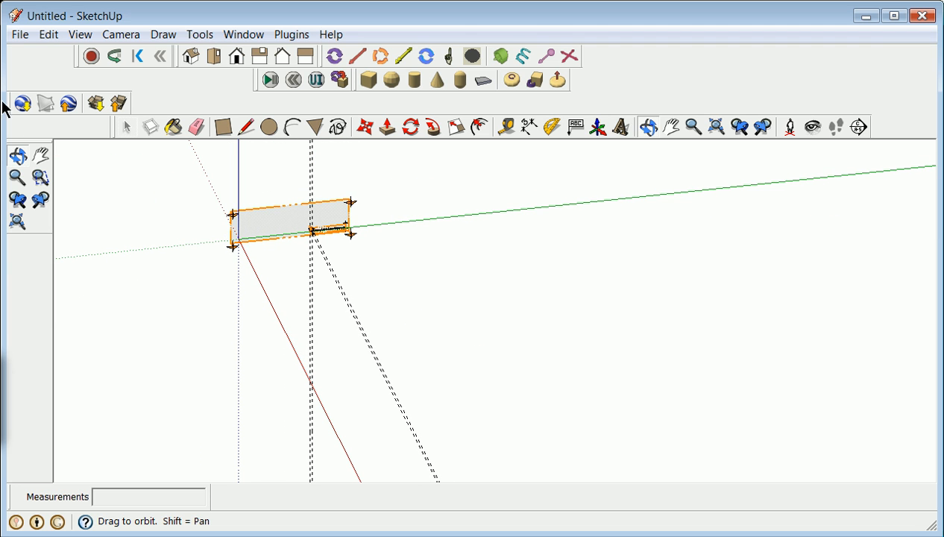
- Group the fourth section plane together with the sectioned deck group
left_click(124, 128)
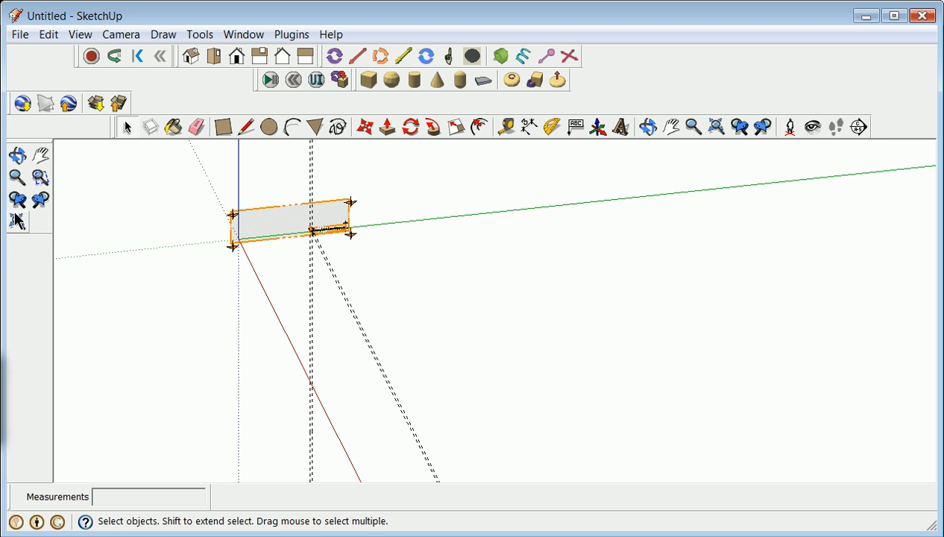
left_click(17, 155)
left_click_drag(384, 266, 511, 155)
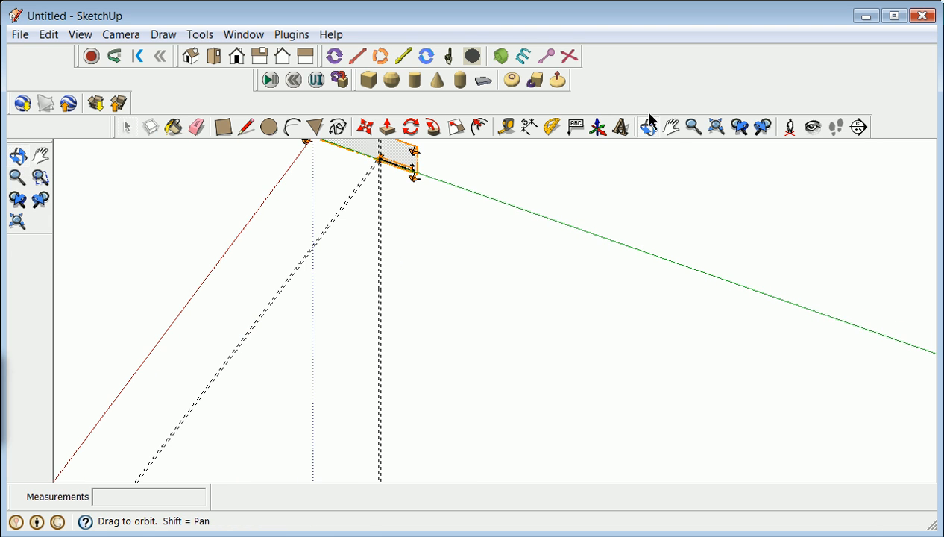
left_click_drag(443, 188, 399, 236)
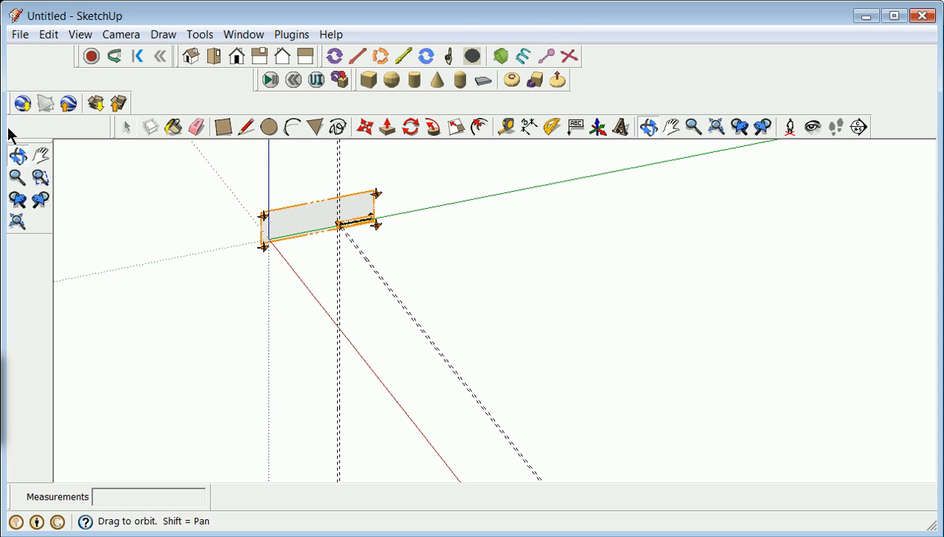
left_click(127, 126)
left_click_drag(225, 179, 428, 272)
right_click(360, 215)
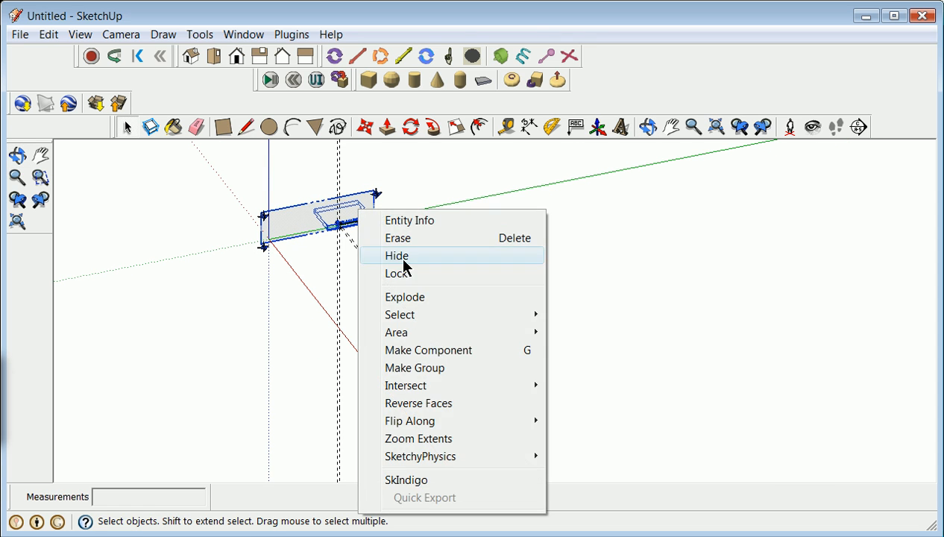
left_click(422, 368)
left_click(270, 254)
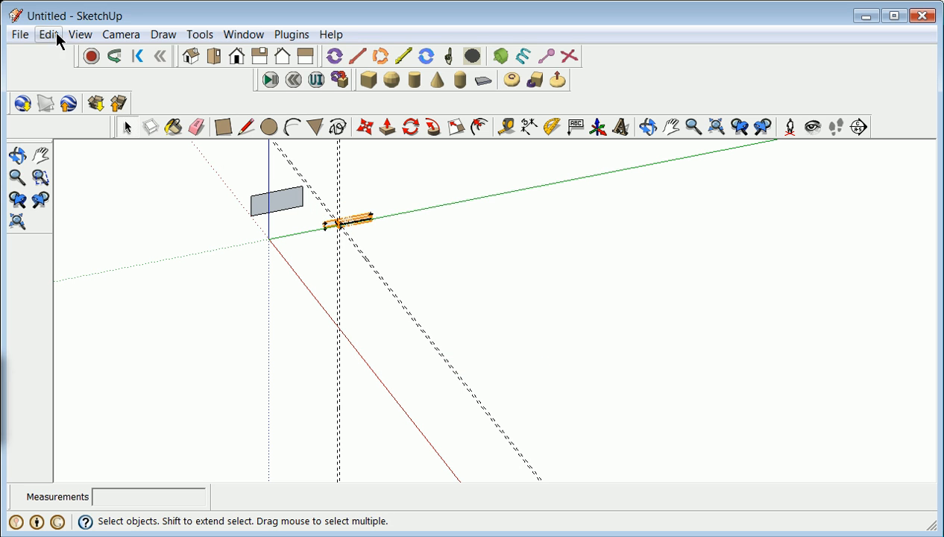
- Turn off the display of the section planes, leaving the section cuts on
left_click(80, 35)
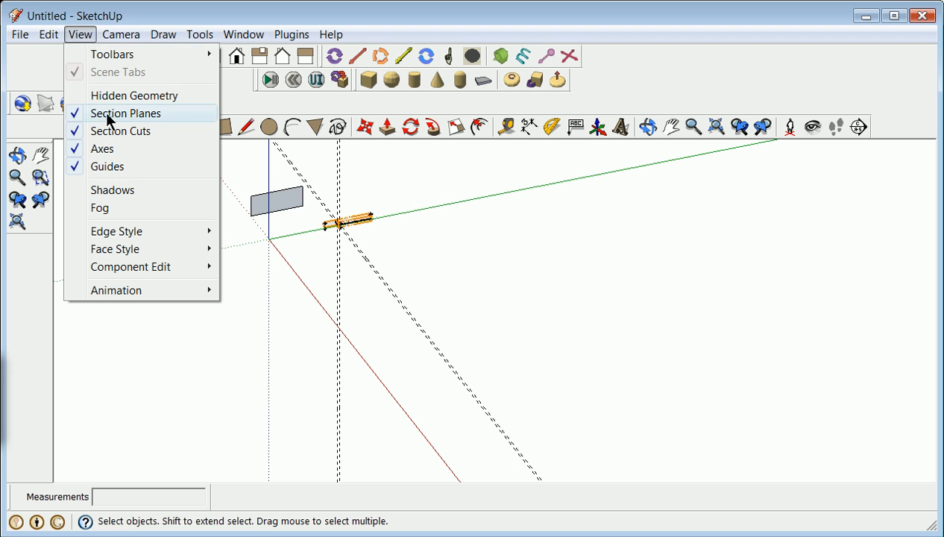
left_click(81, 114)
scroll(341, 222, "up", 8)
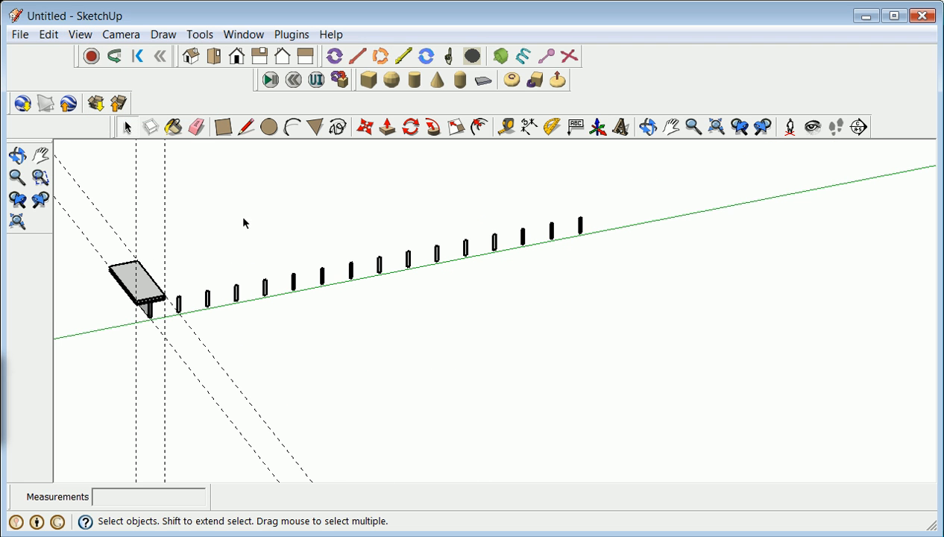
- Turn off the section cuts to restore the full joist deck, and display the section planes again
left_click(80, 35)
left_click(81, 131)
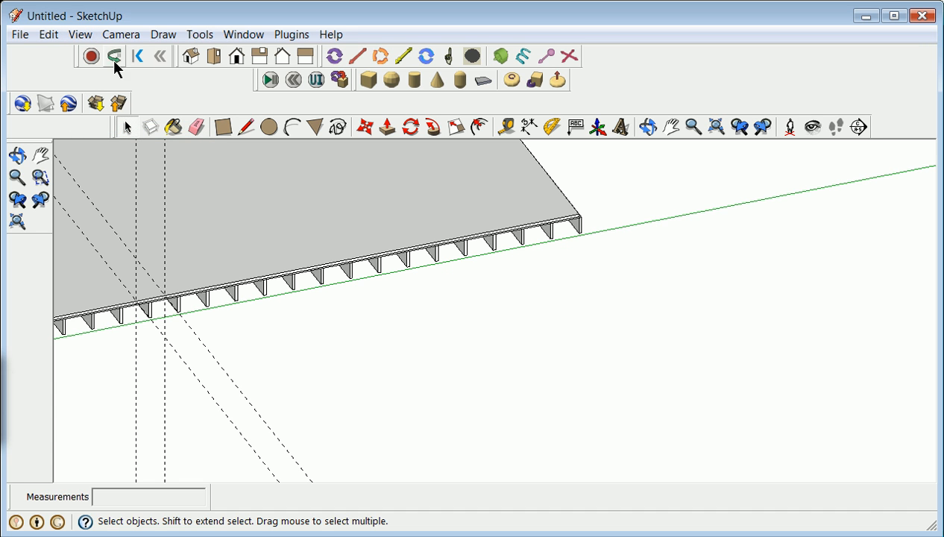
left_click(81, 35)
left_click(91, 117)
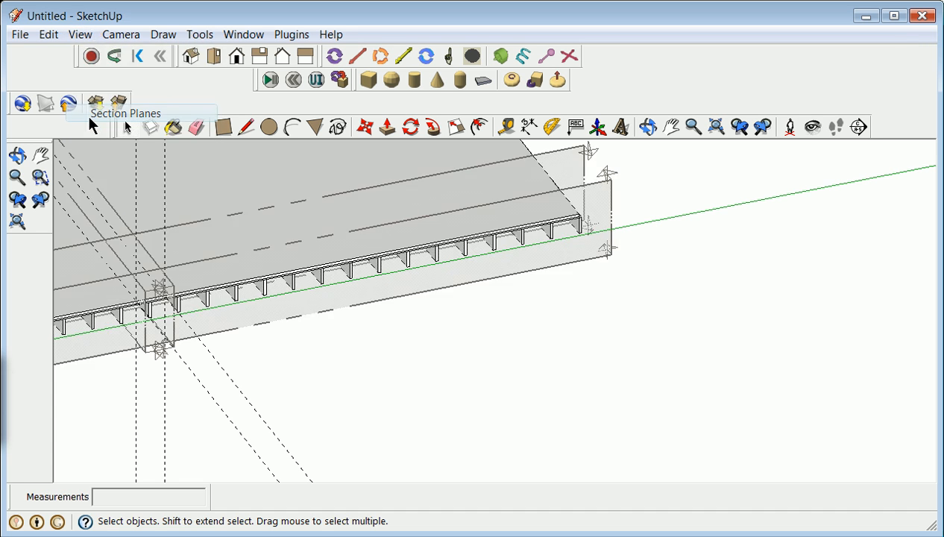
scroll(237, 259, "down", 9)
scroll(195, 255, "up", 10)
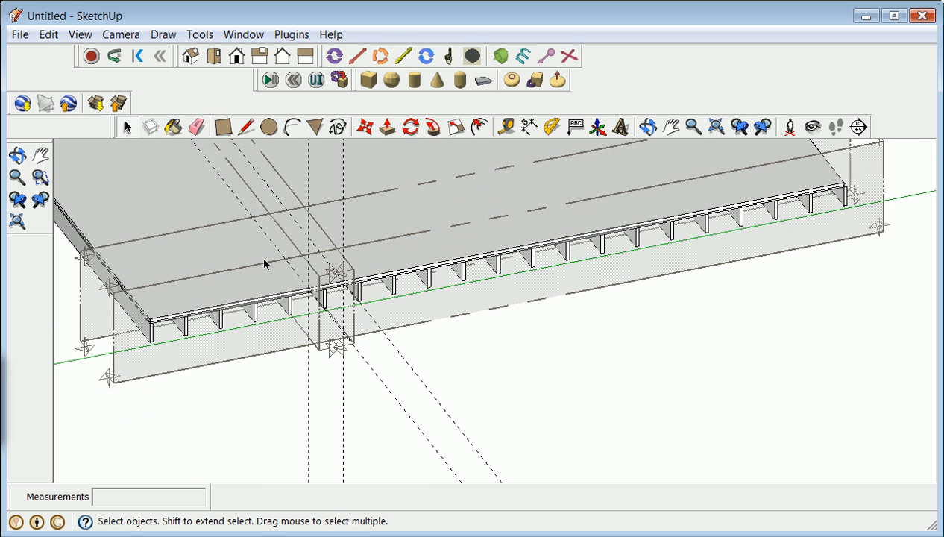
- Turn the section cuts back on and inspect the isolated deck piece and the row of cut joist profiles
left_click(80, 35)
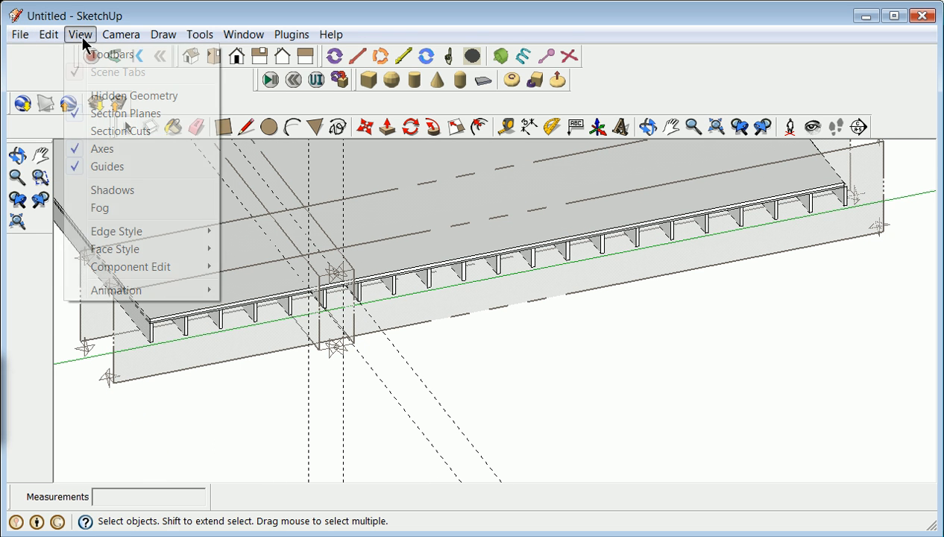
left_click(94, 134)
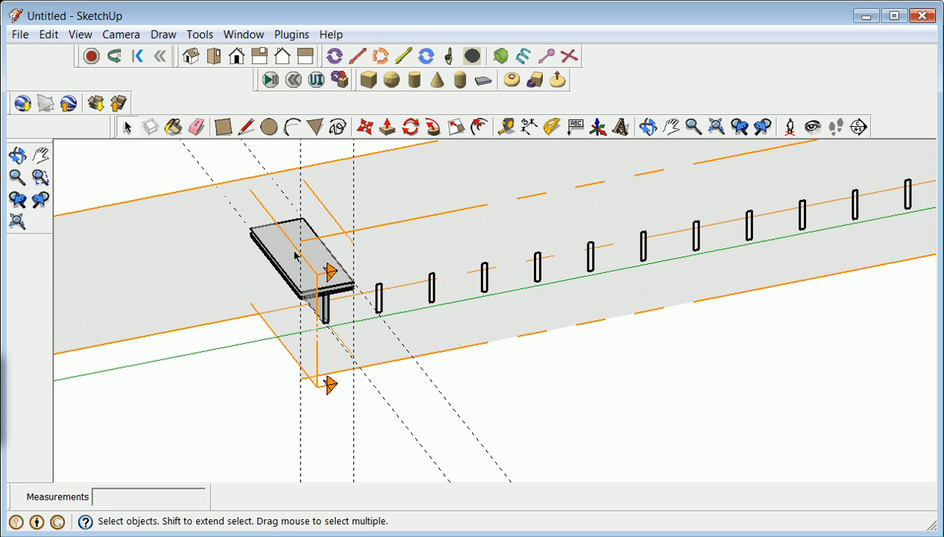
scroll(296, 256, "down", 5)
scroll(309, 246, "up", 5)
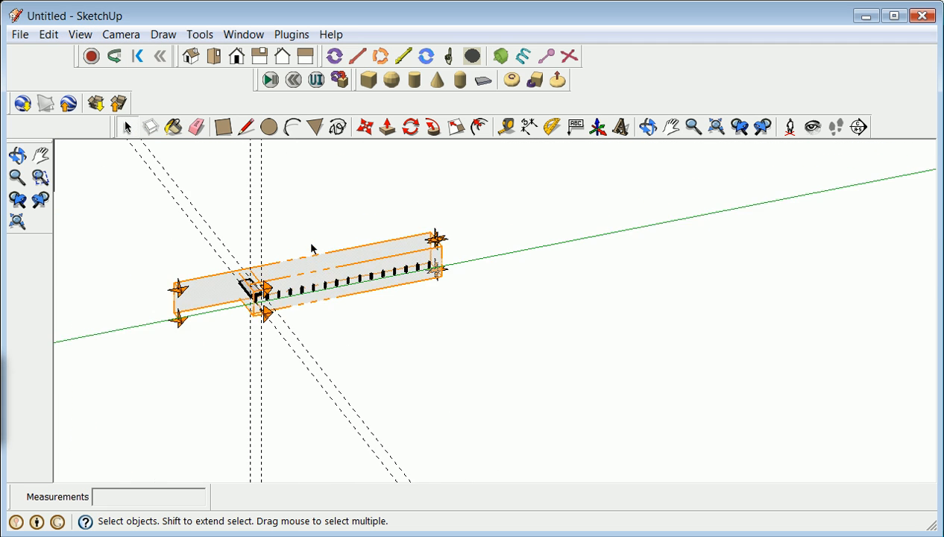
scroll(284, 240, "up", 1)
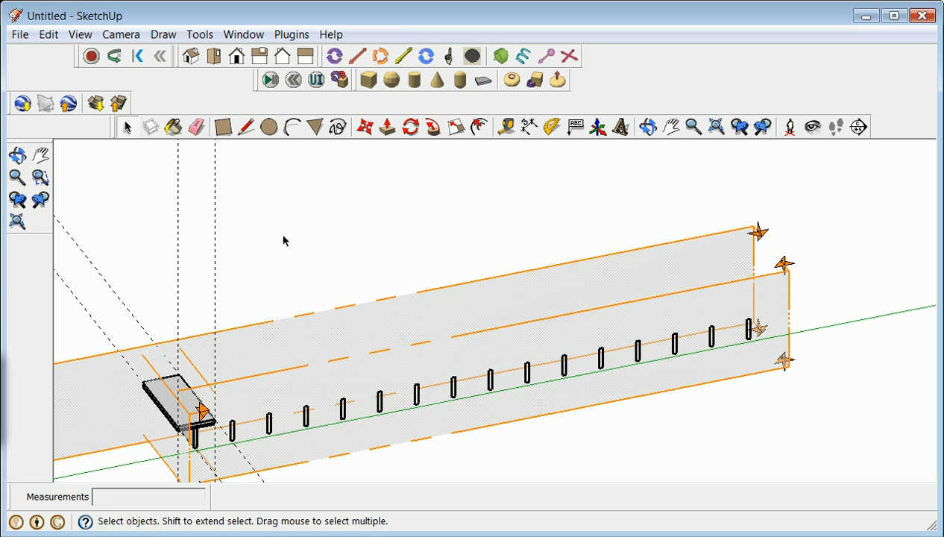
scroll(364, 339, "down", 2)
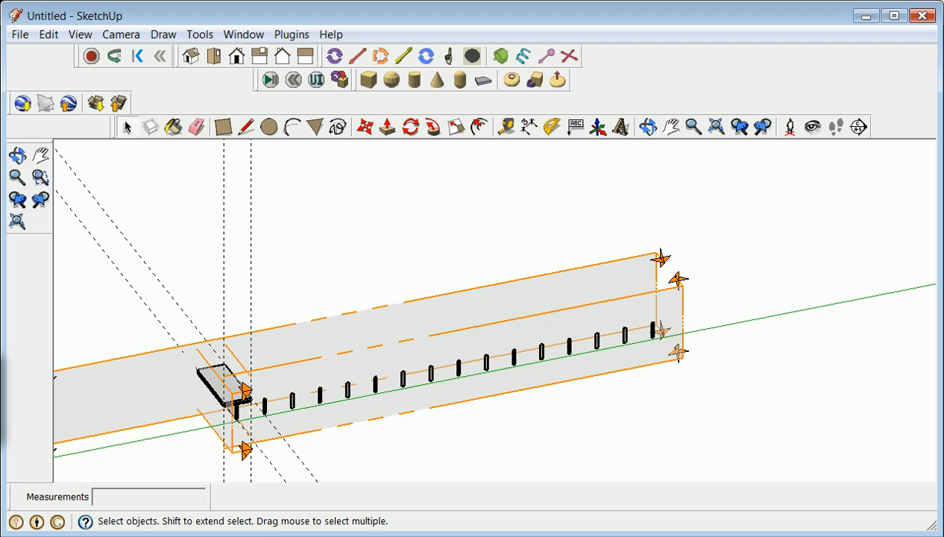
scroll(225, 417, "up", 4)
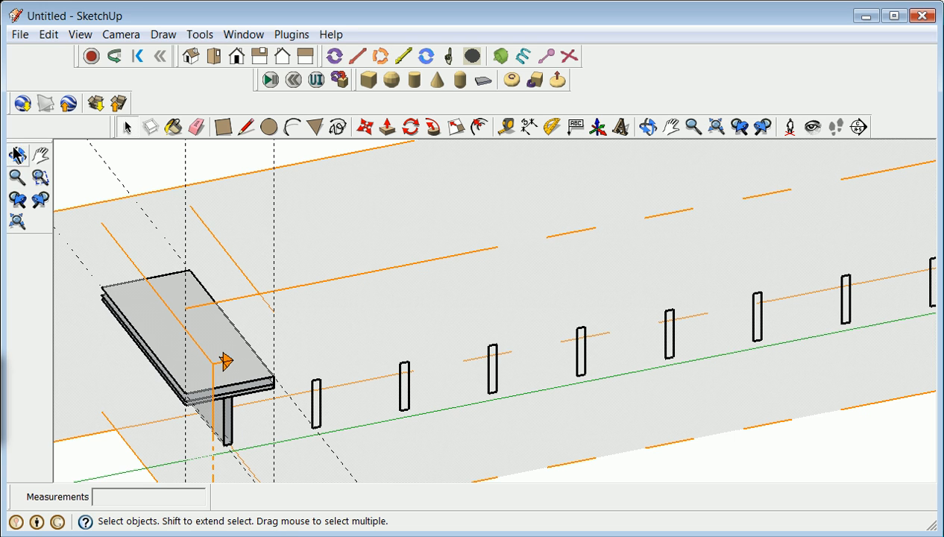
left_click(17, 37)
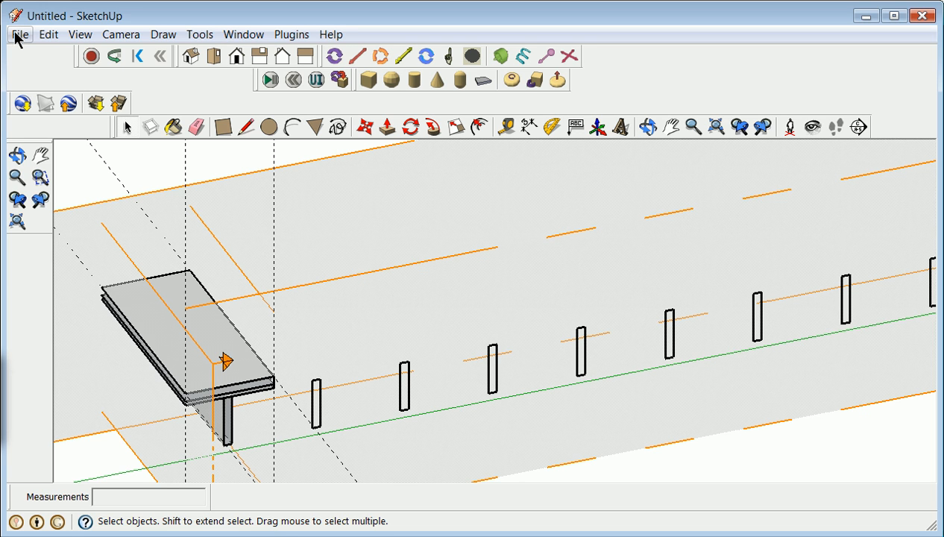